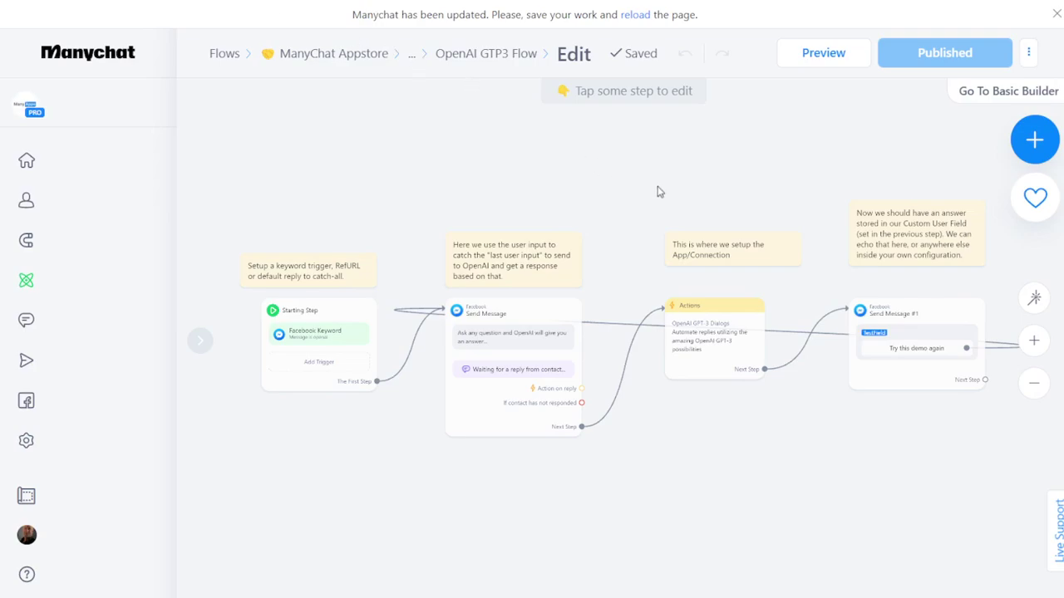
Examine the OpenAI GTP3 flow from its keyword trigger through the Send Message, Actions and Send Message #1 steps
mouse_move(676, 173)
left_mouse_down()
mouse_move(633, 164)
mouse_move(682, 161)
left_mouse_up()
scroll(611, 292, "up", 3)
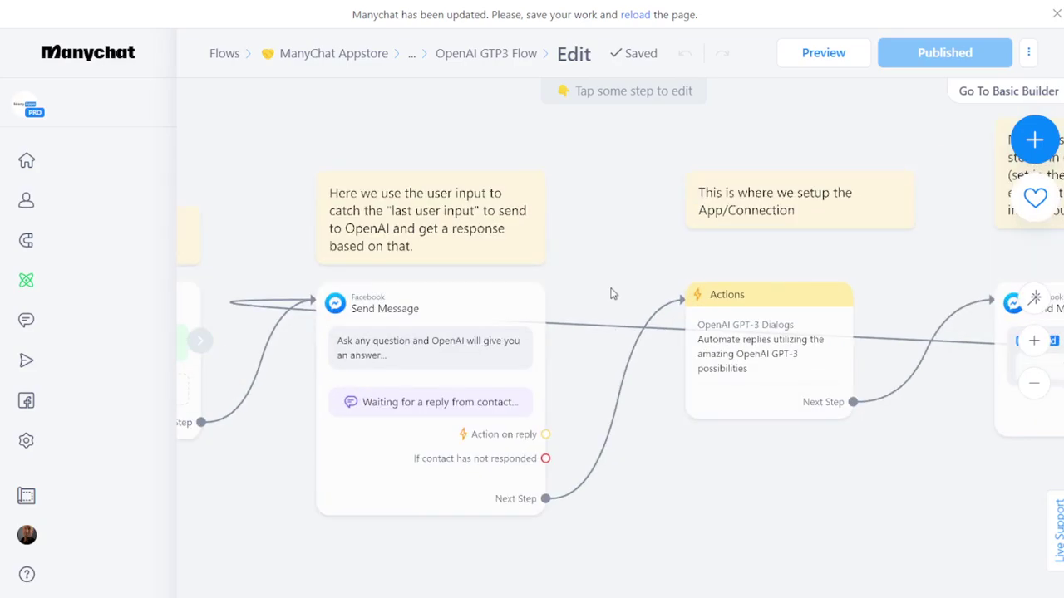
left_click_drag(273, 229, 569, 237)
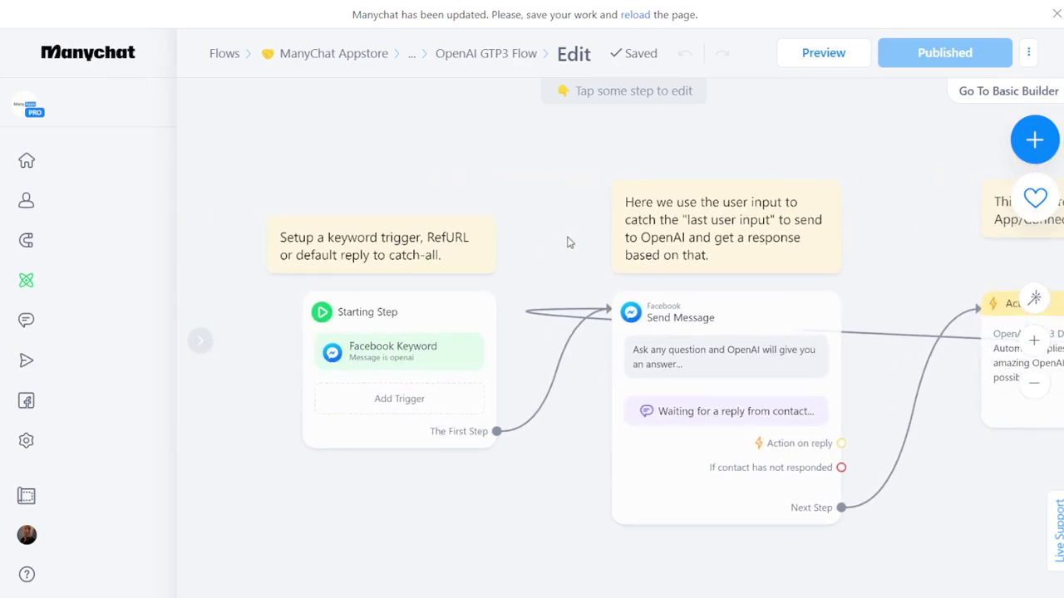
left_click_drag(846, 273, 519, 232)
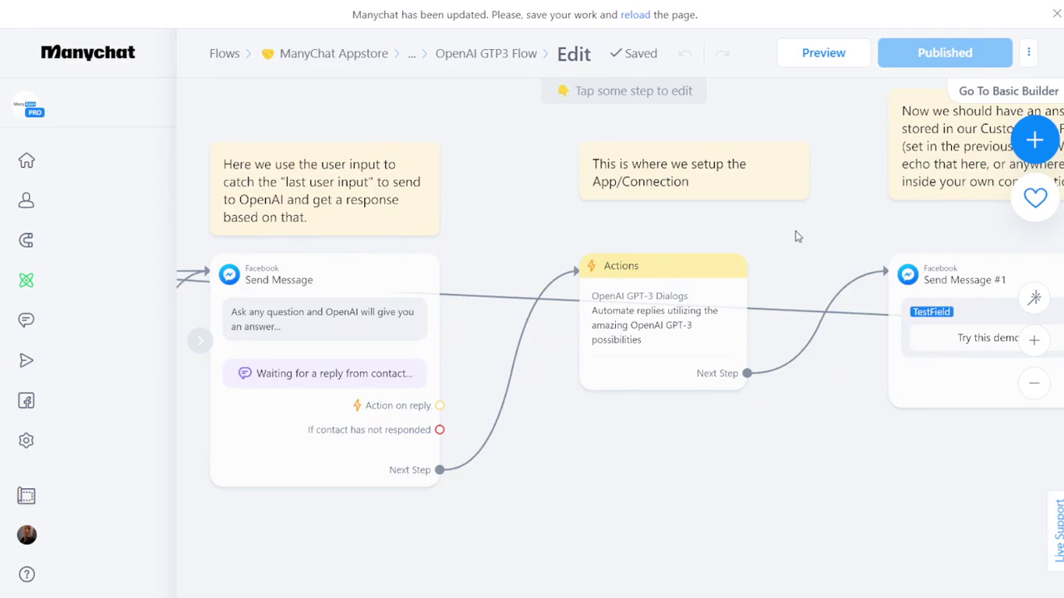
left_click_drag(795, 237, 729, 239)
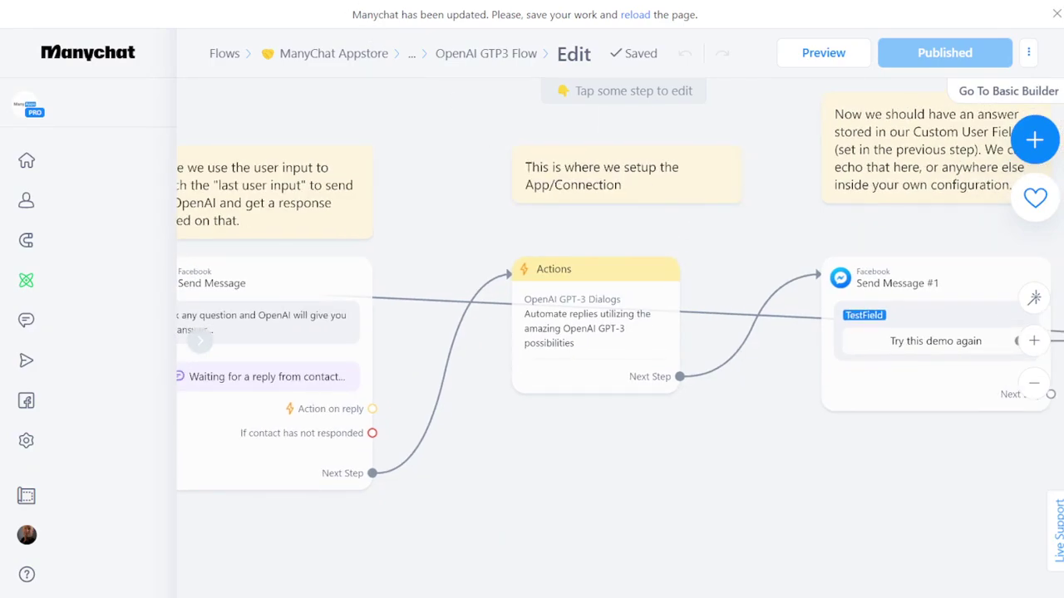
mouse_move(525, 226)
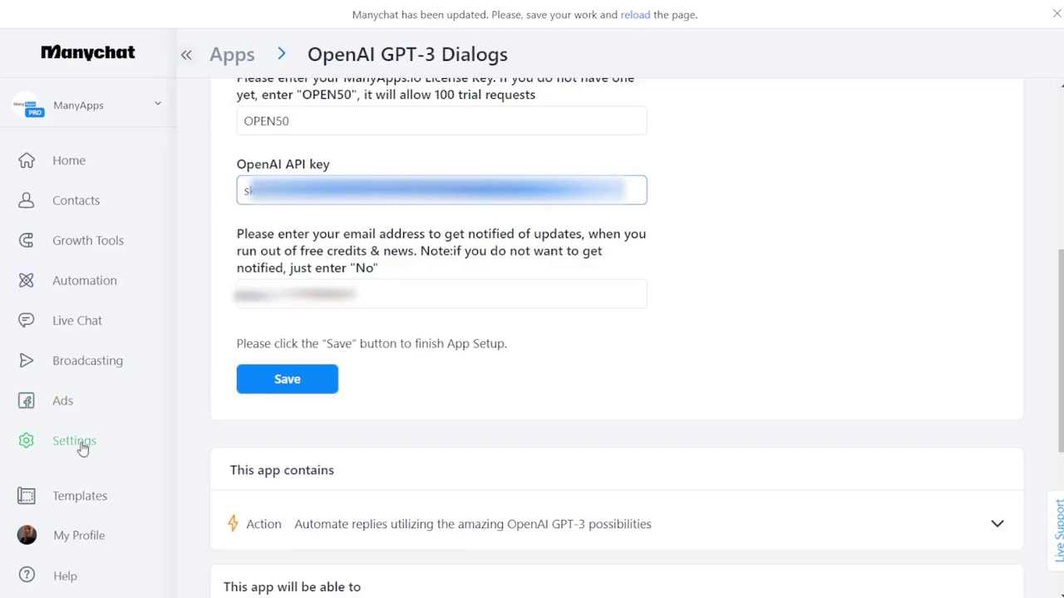
Open the App Setup of the installed OpenAI GPT-3 Dialogs app from the account's app settings
left_click(81, 449)
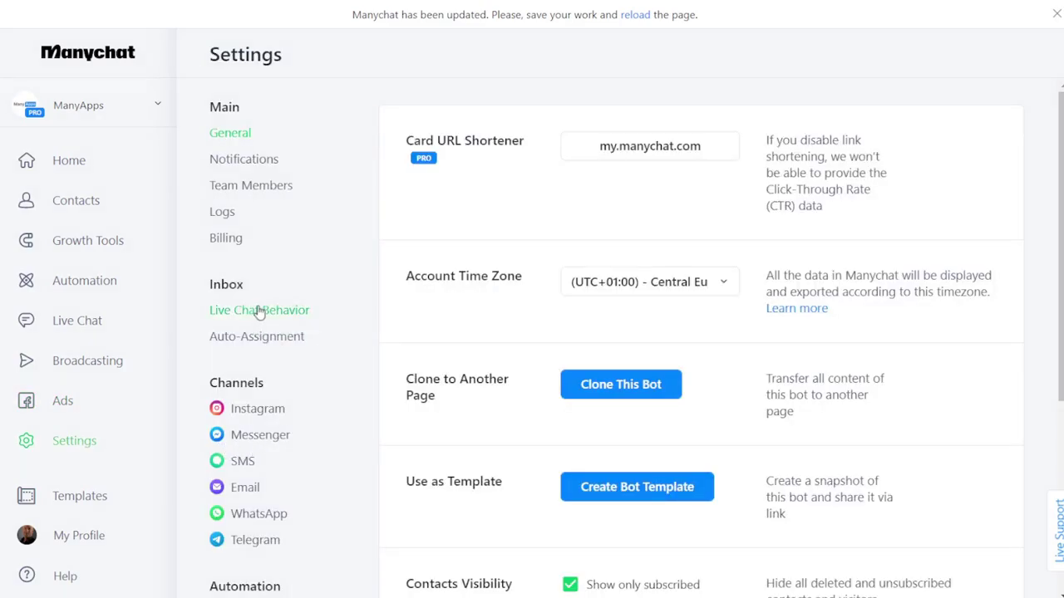
scroll(264, 441, "down", 2)
scroll(242, 448, "down", 2)
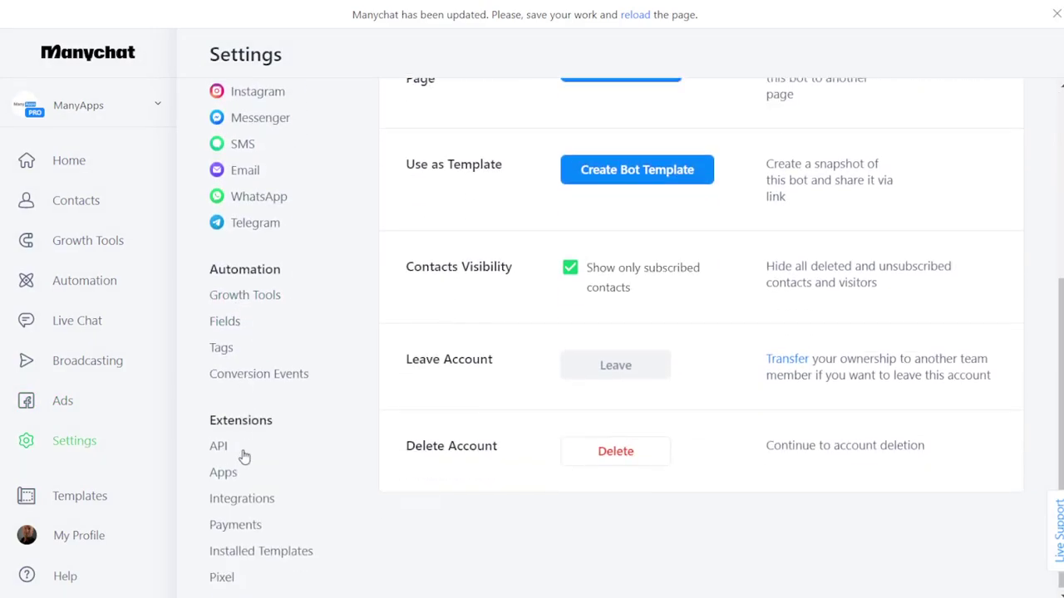
left_click(234, 472)
scroll(540, 395, "down", 2)
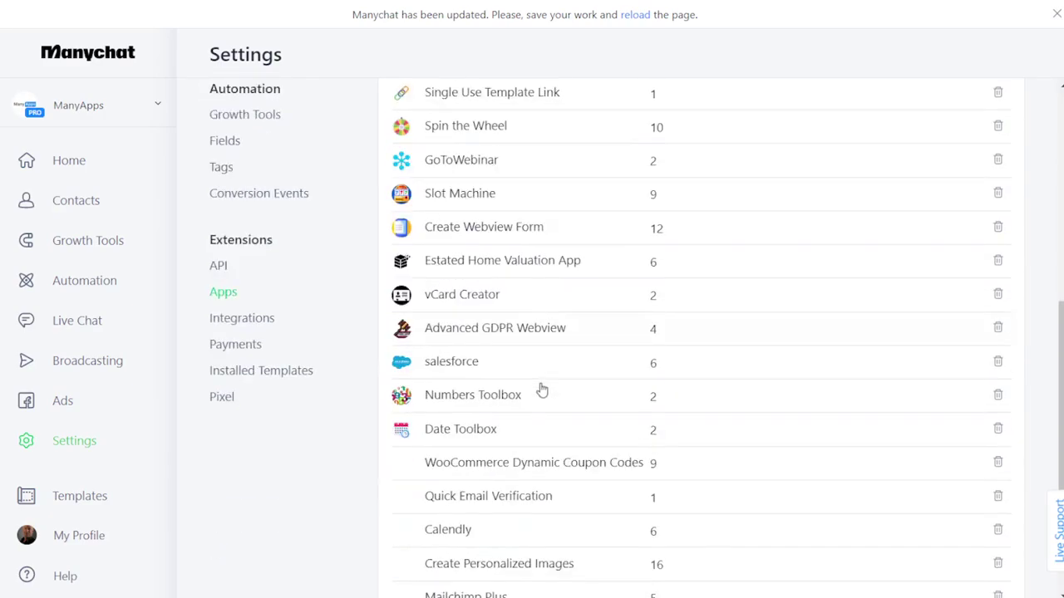
scroll(542, 390, "down", 2)
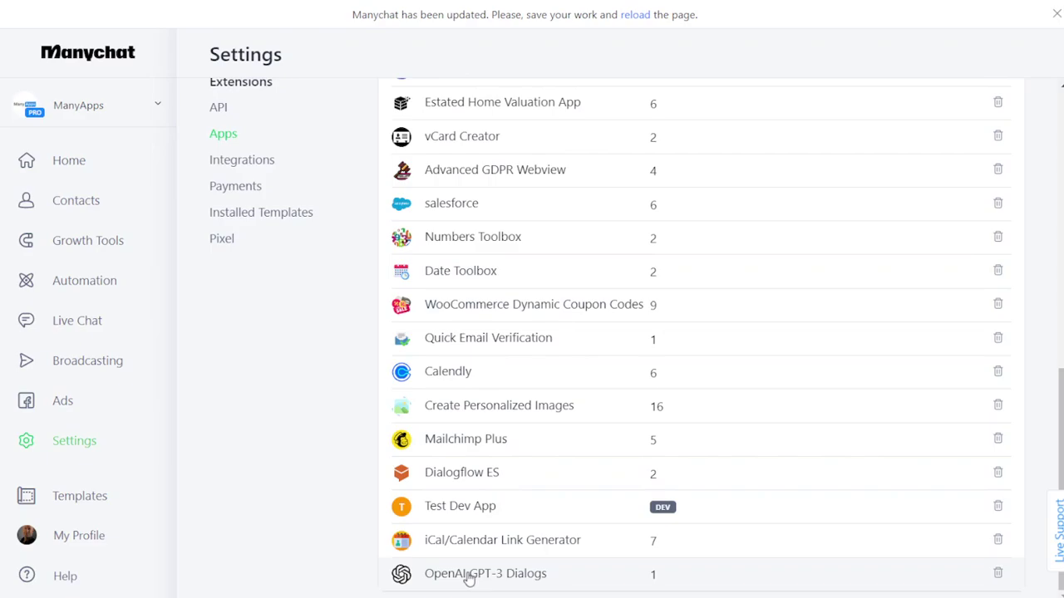
left_click(470, 575)
scroll(406, 334, "down", 3)
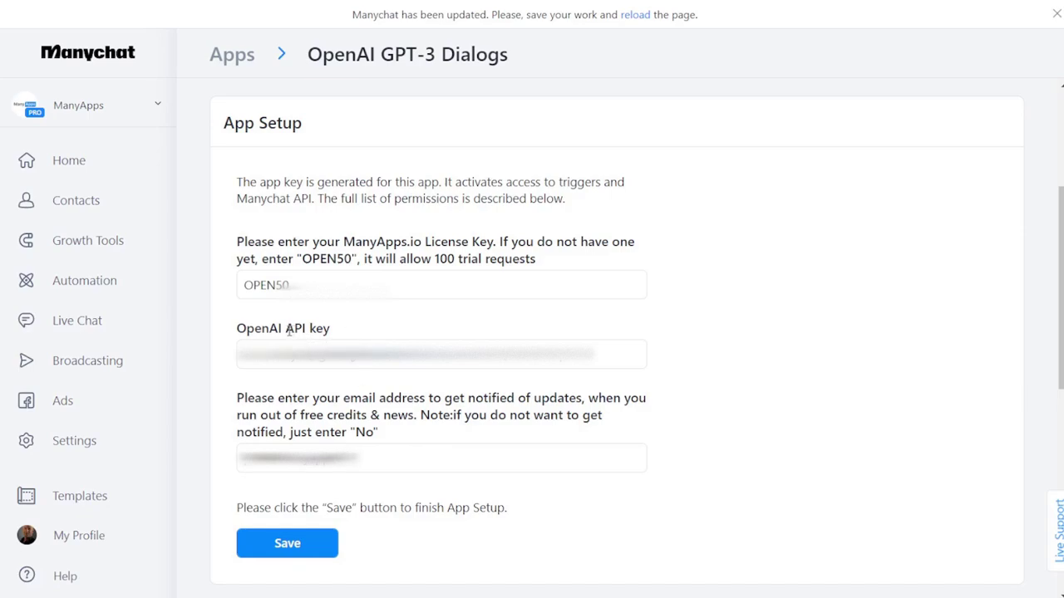
Select the entire value in the OpenAI API key field of the app setup
left_click(304, 356)
key("ctrl+a")
left_click(304, 356)
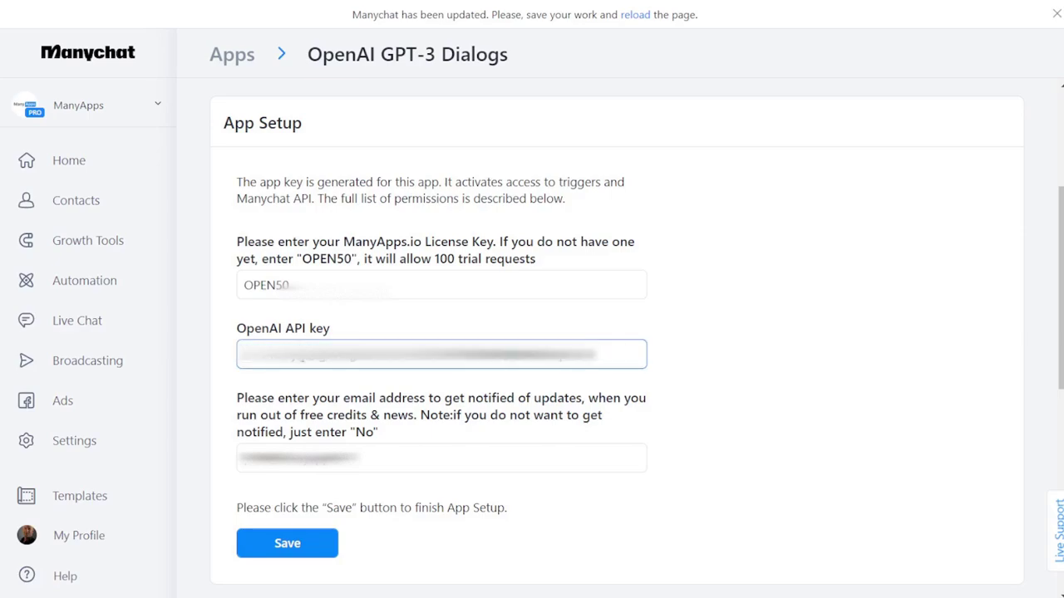
key("ctrl+a")
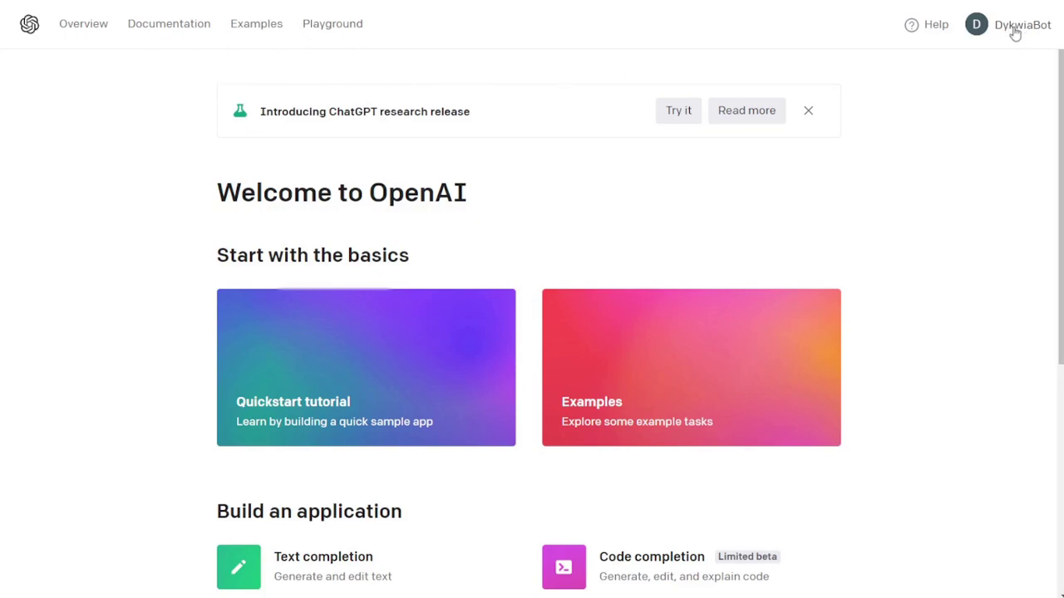
Switch to the OpenAI account to view its API keys, and save the OpenAI GPT-3 Dialogs app setup in Manychat
left_click(1014, 31)
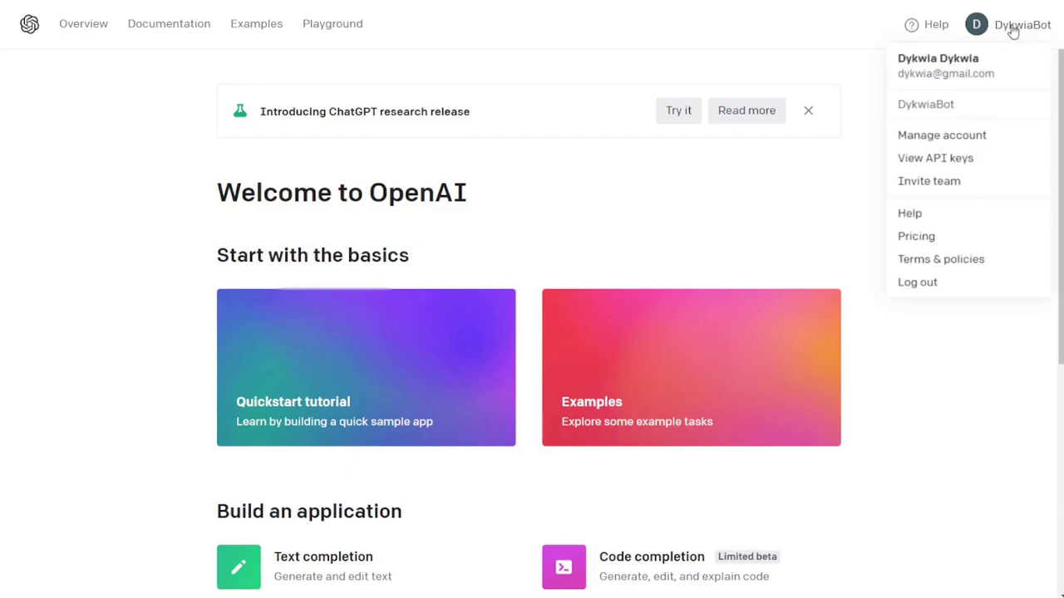
left_click(936, 161)
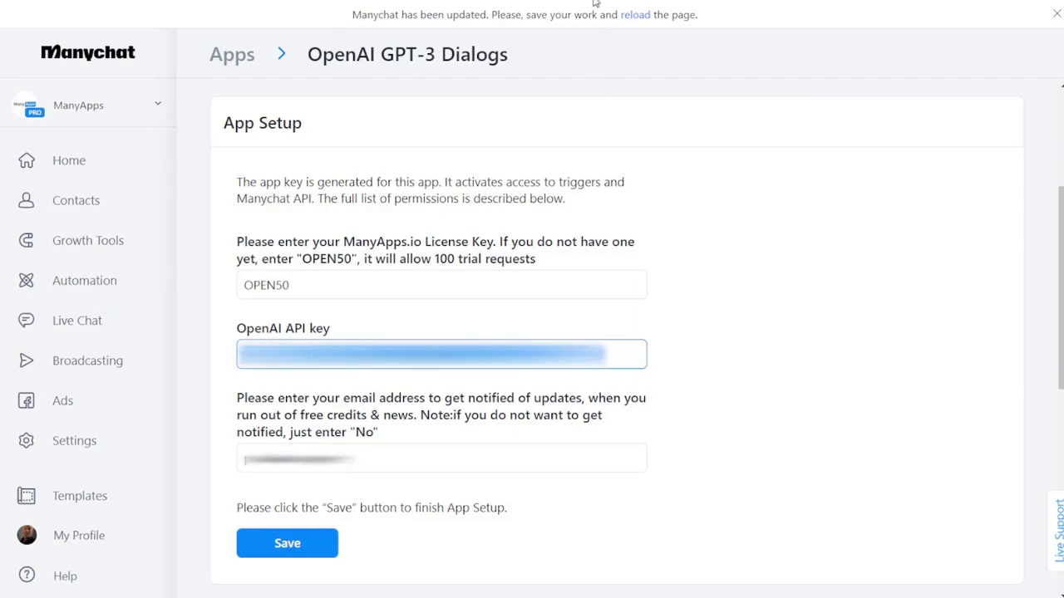
left_click(287, 543)
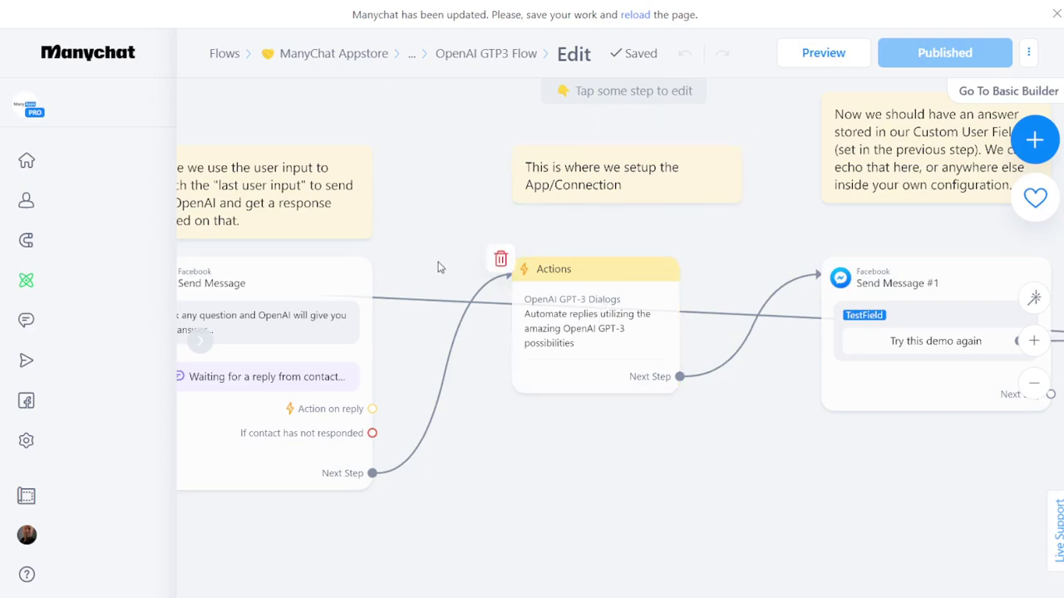
Review the OpenAI Engine options of the OpenAI GPT-3 Dialogs action in the flow's Actions step and save the action
left_click(565, 320)
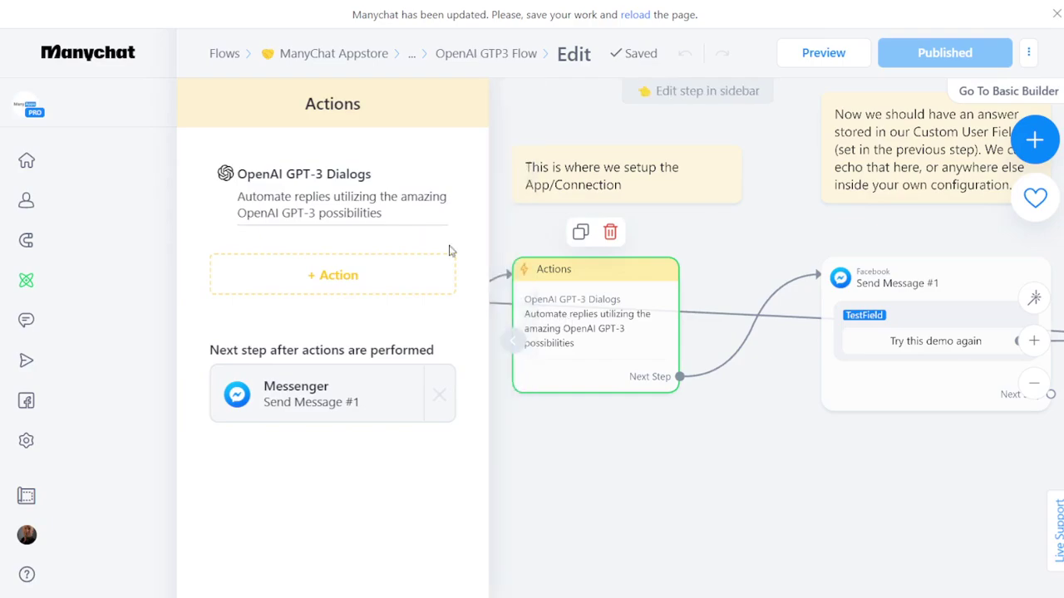
mouse_move(376, 208)
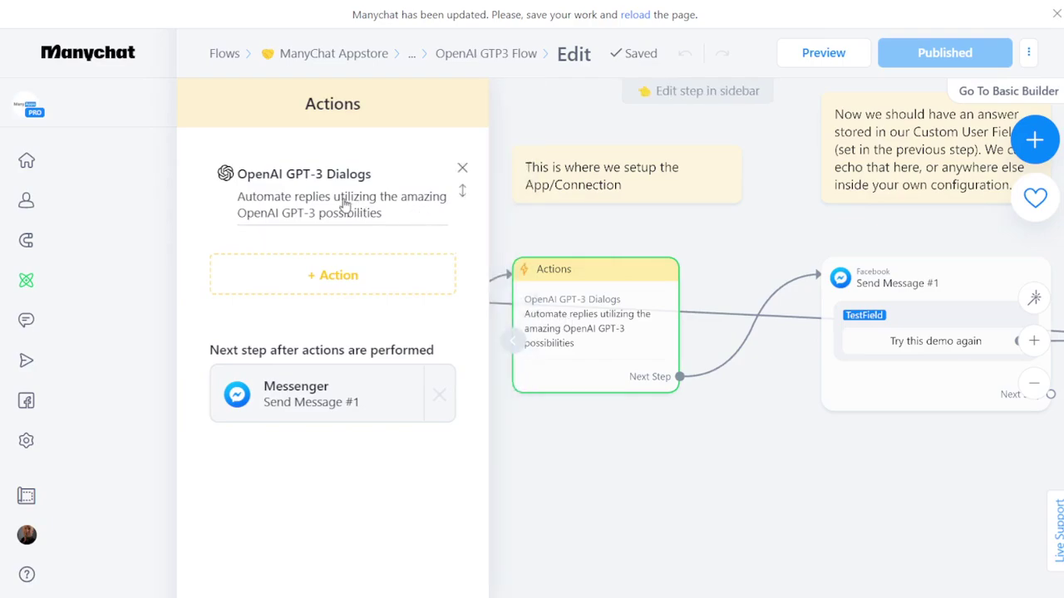
left_click(345, 204)
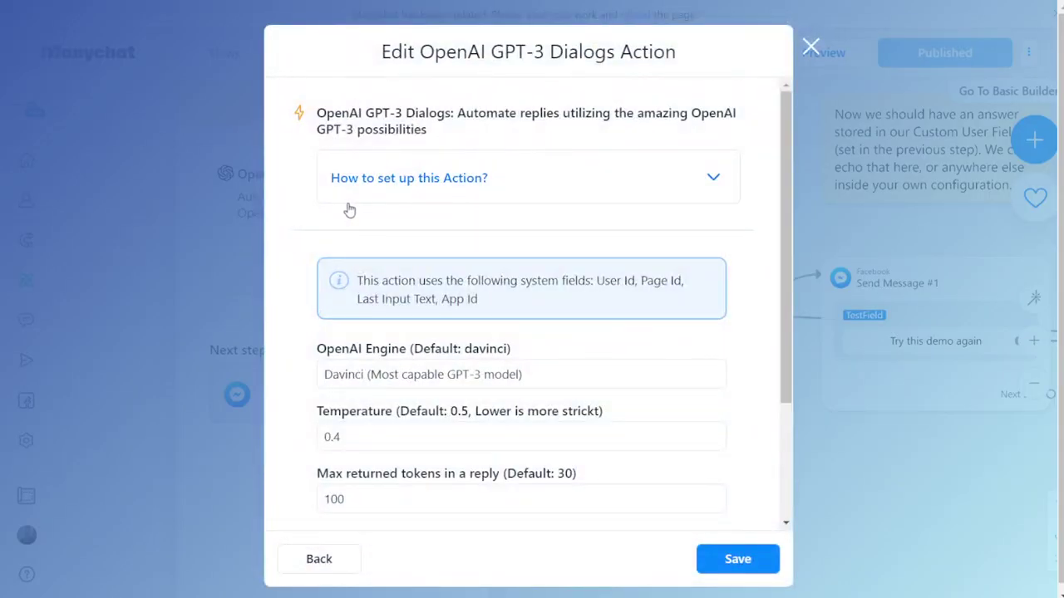
scroll(307, 224, "down", 4)
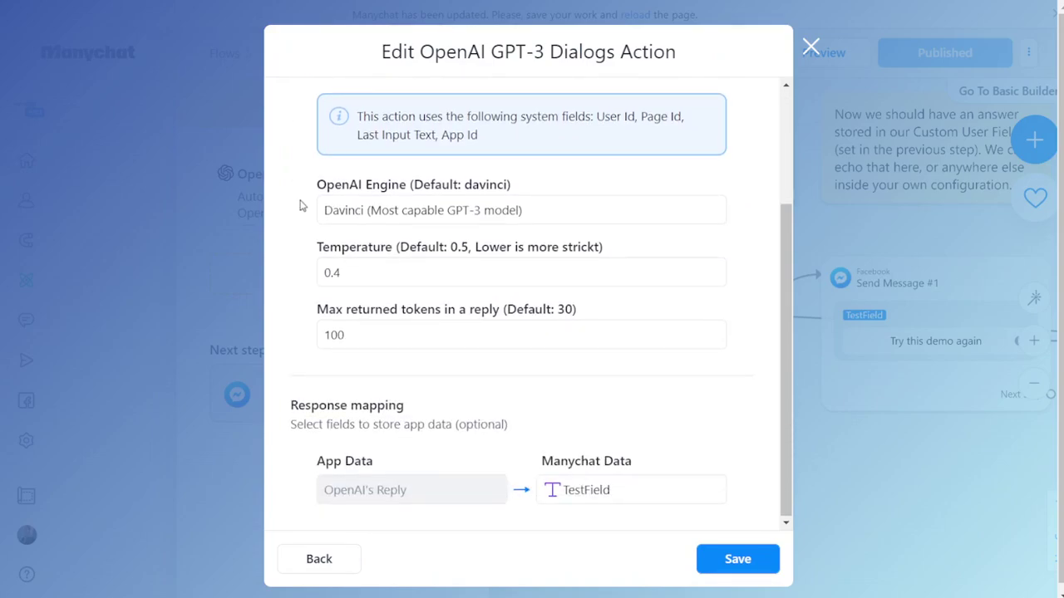
left_click(363, 210)
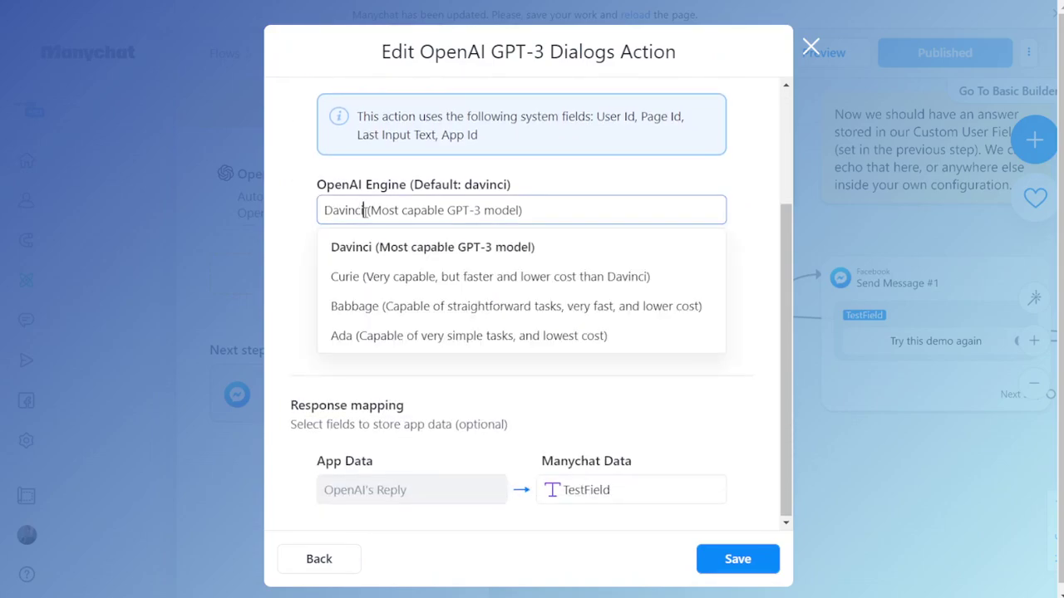
left_click(307, 211)
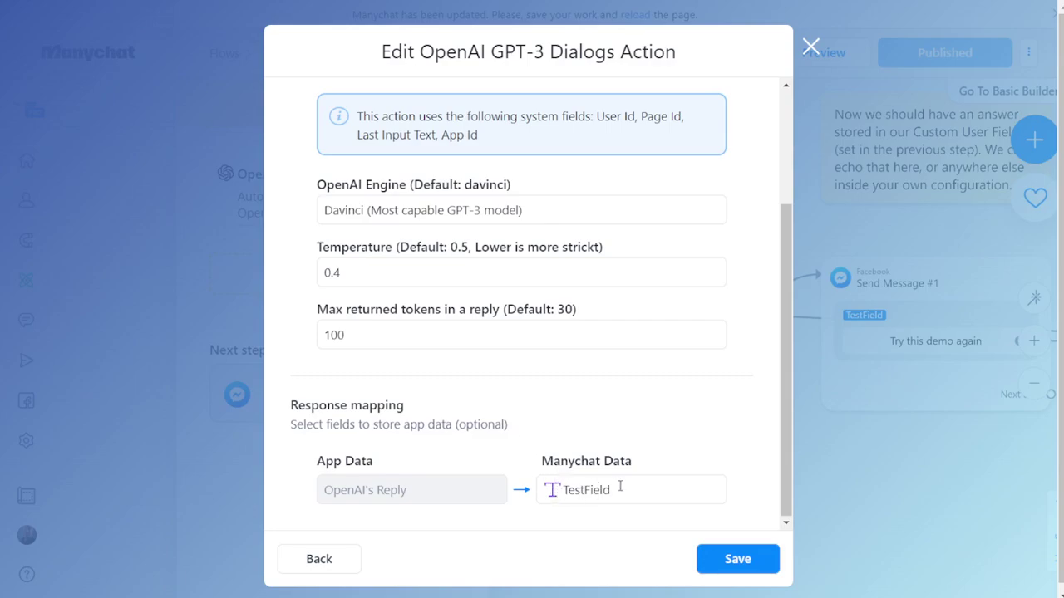
left_click(712, 557)
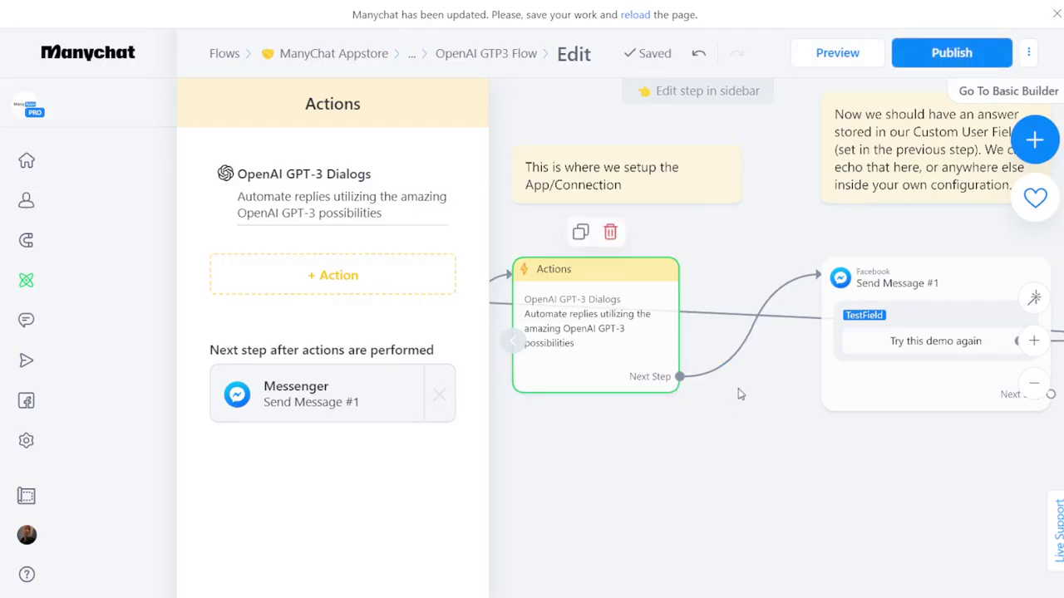
Look over the flow from the first Send Message step to Send Message #1 and publish the flow
left_click_drag(615, 445, 862, 453)
left_click(804, 458)
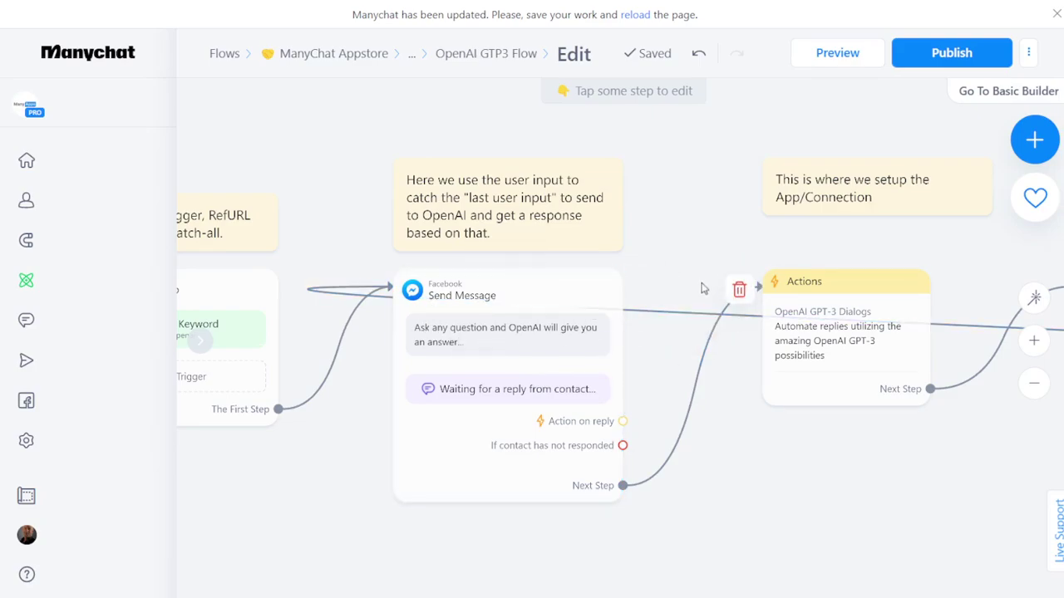
left_click_drag(873, 468, 620, 444)
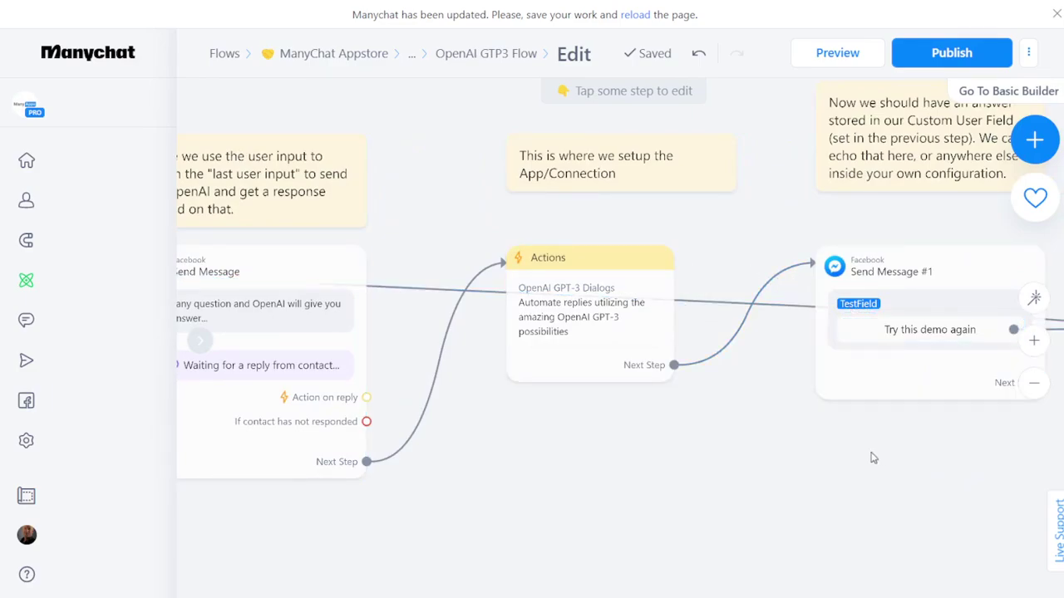
left_click_drag(872, 458, 694, 447)
mouse_move(670, 279)
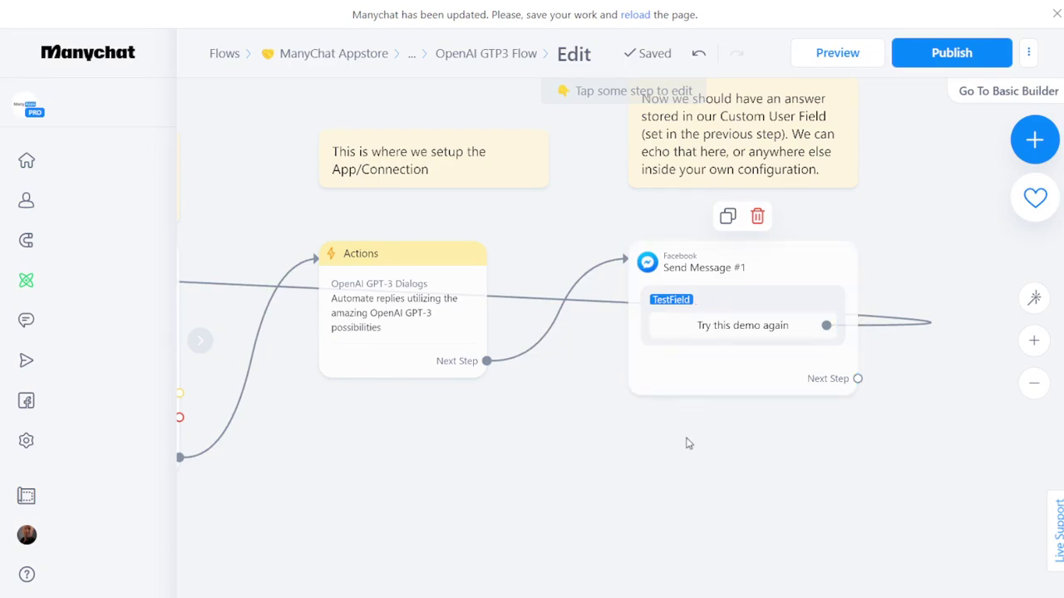
left_click_drag(689, 441, 808, 500)
scroll(620, 476, "down", 2)
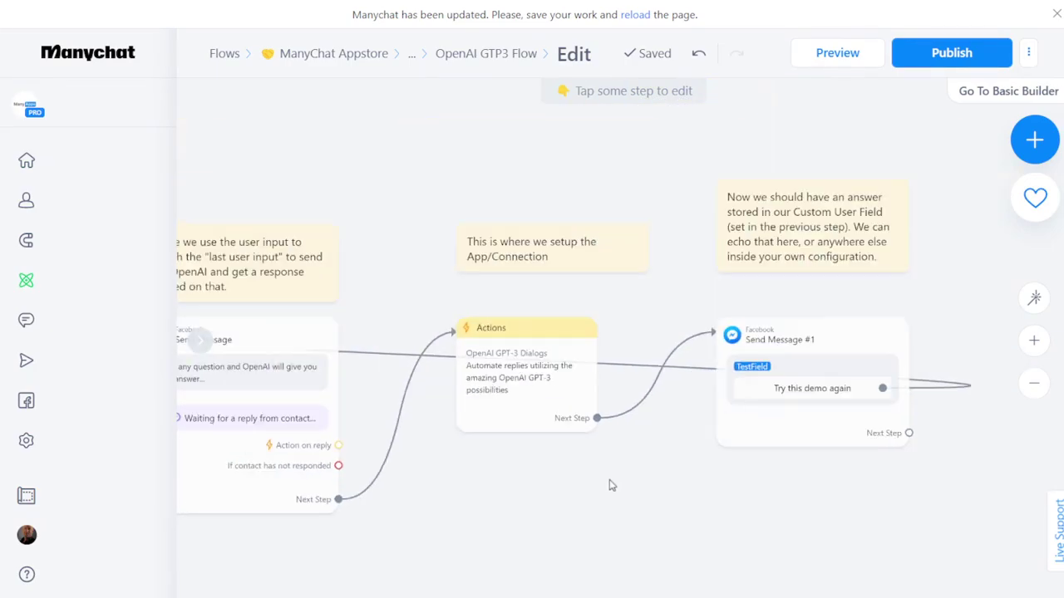
left_click_drag(524, 484, 724, 457)
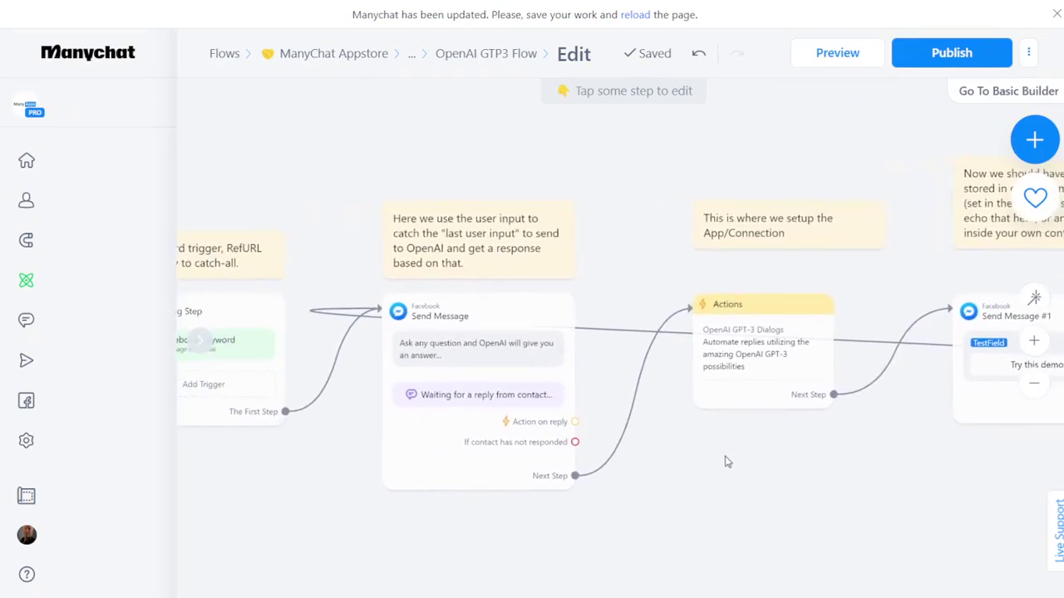
left_click(906, 52)
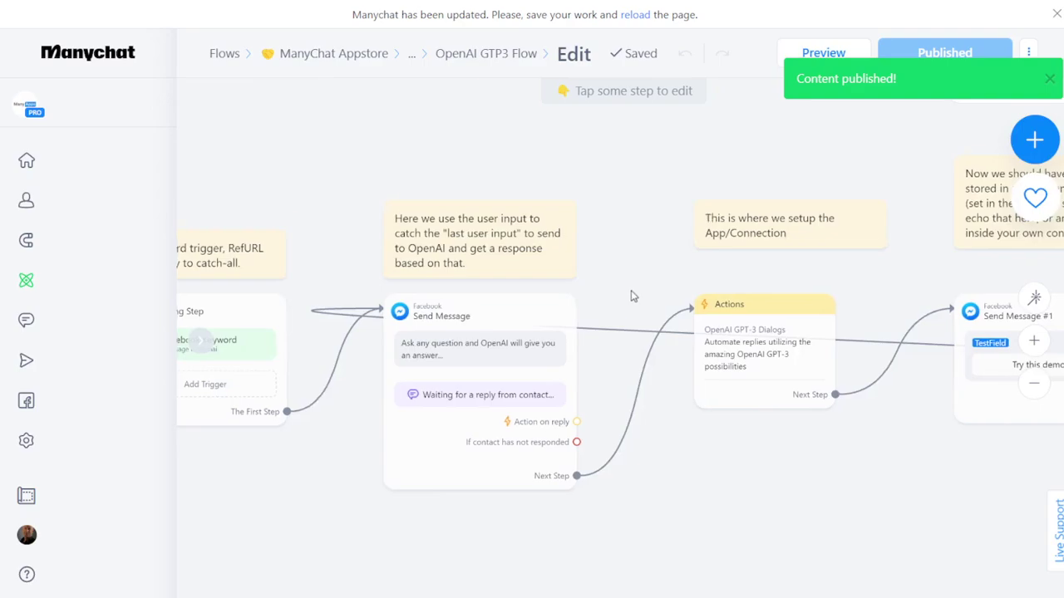
Add a new Actions step to the flow, in the empty area below the Starting Step
left_click_drag(631, 296, 687, 245)
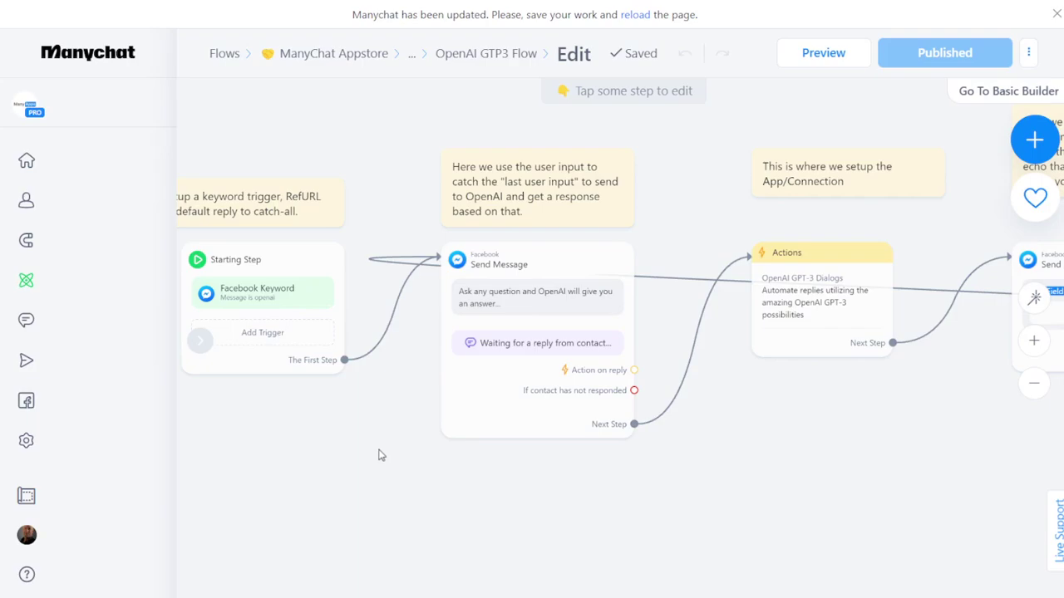
left_click_drag(373, 440, 477, 430)
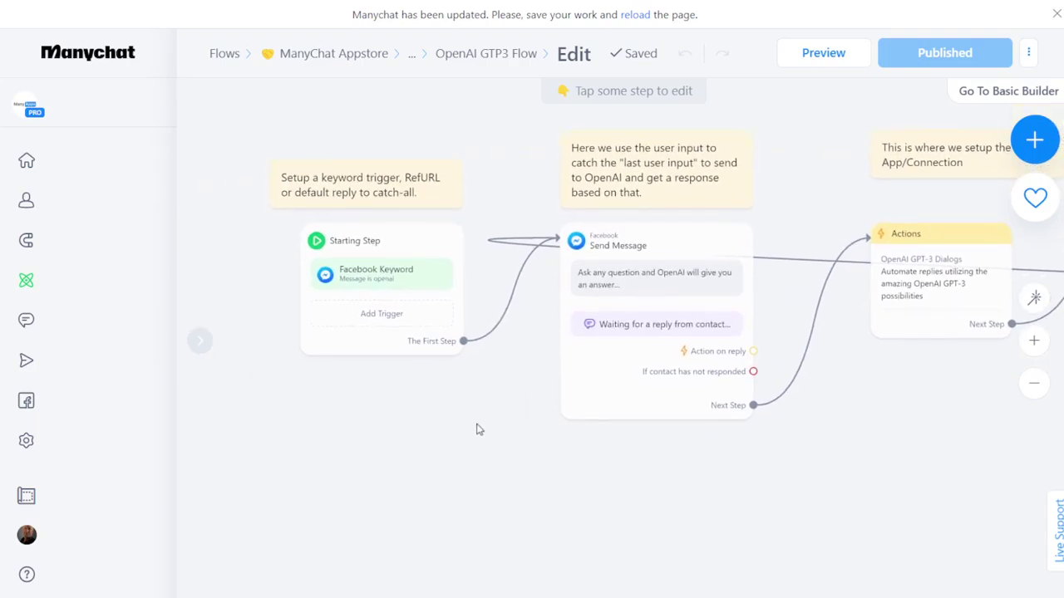
right_click(472, 431)
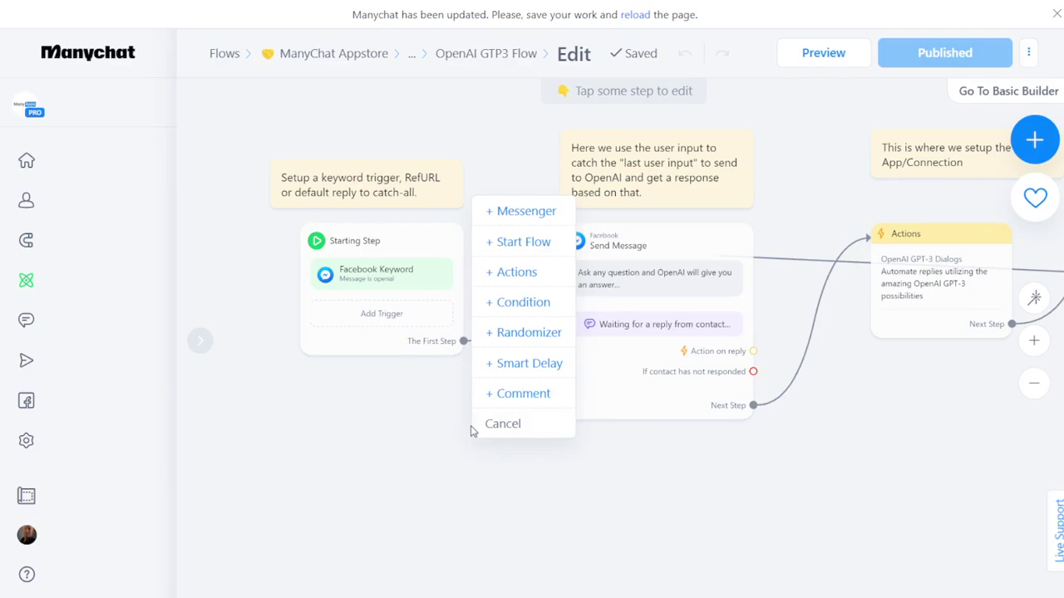
left_click(524, 279)
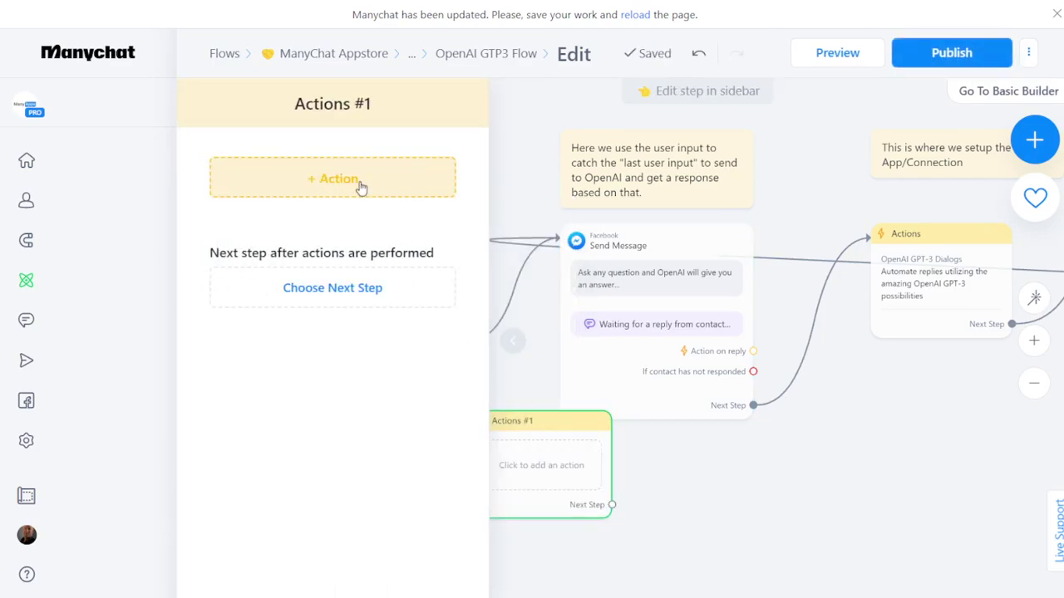
Add the OpenAI GPT-3 Dialogs action to Actions #1, using "Automate replies utilizing the amazing OpenAI GPT-3 possibilities"
left_click(360, 187)
scroll(363, 279, "down", 1)
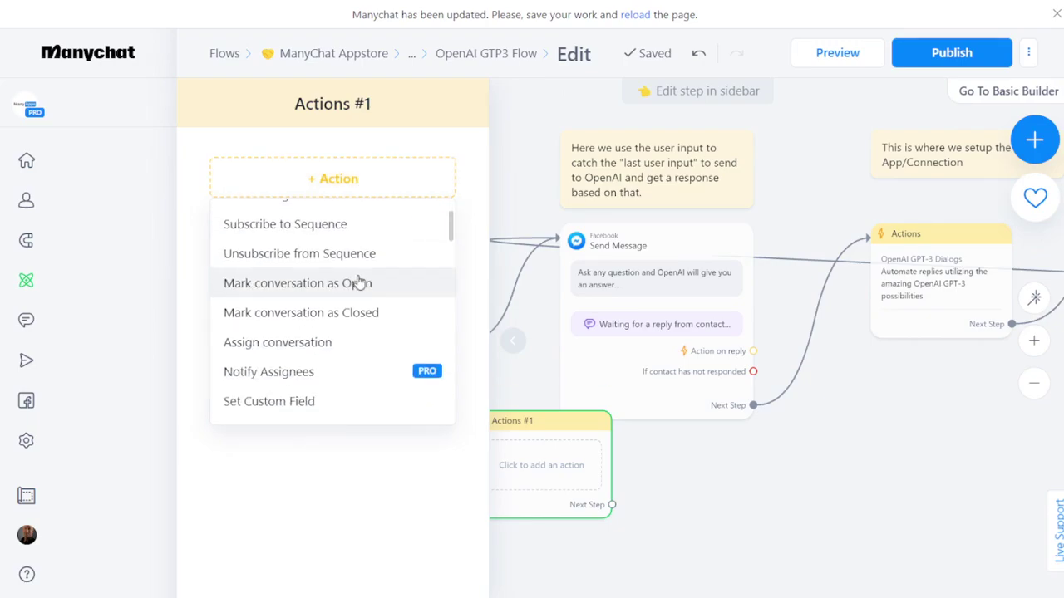
scroll(357, 283, "down", 15)
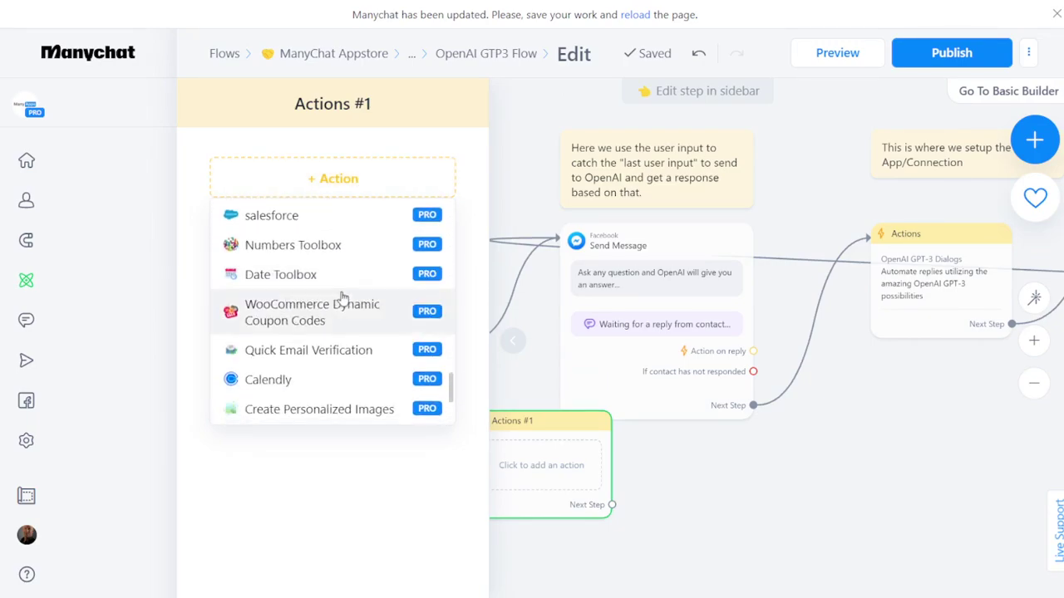
scroll(341, 298, "down", 3)
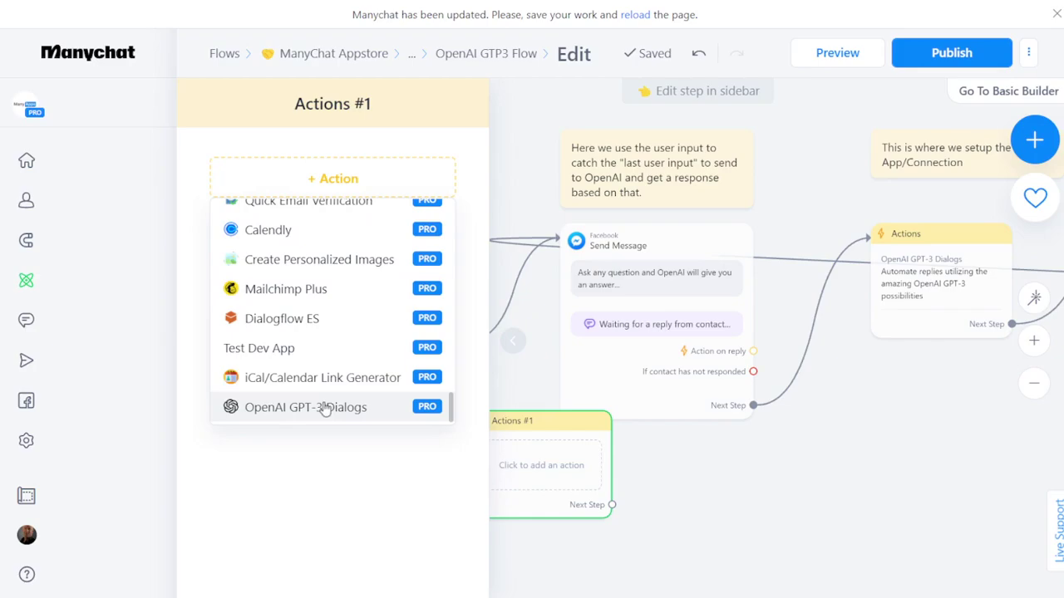
left_click(292, 407)
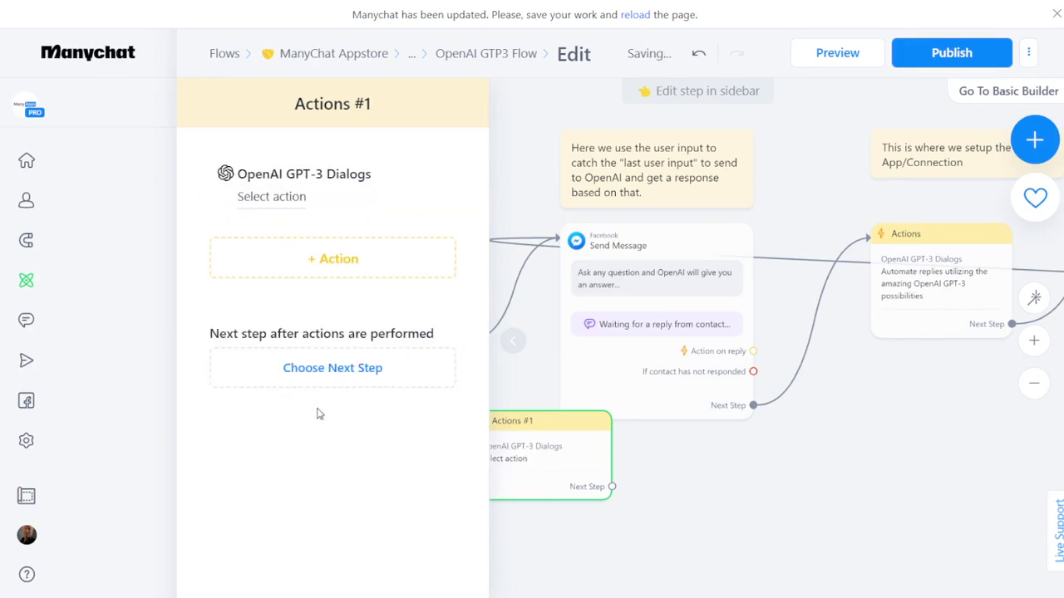
left_click(283, 196)
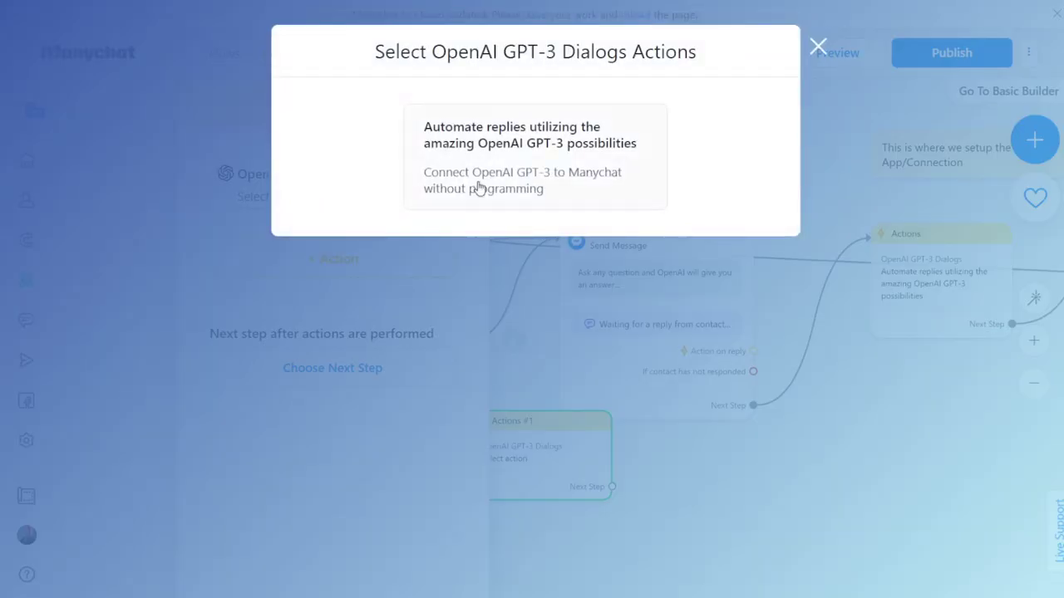
left_click(506, 176)
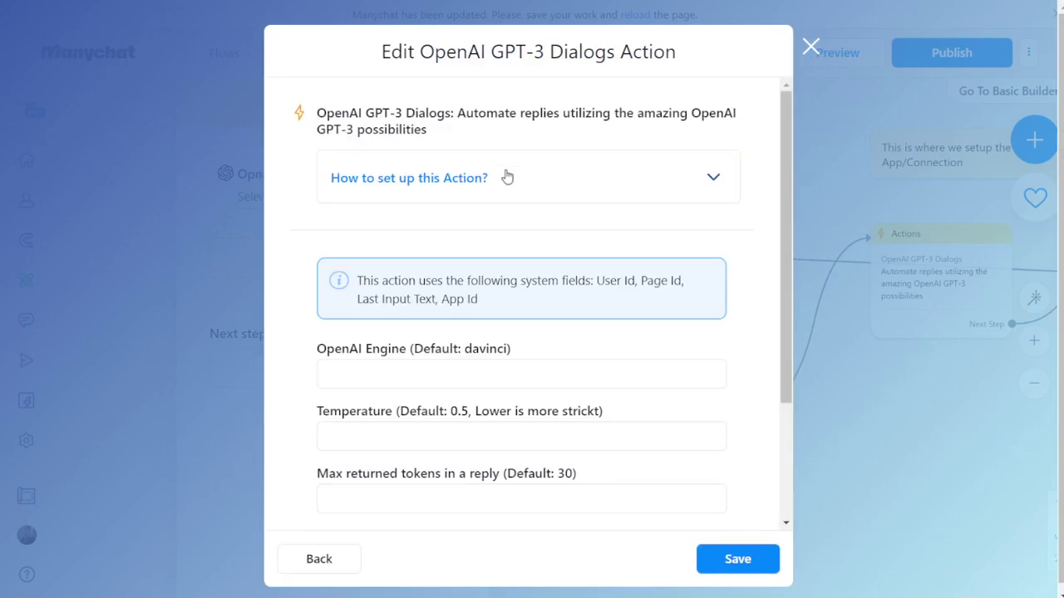
Set the action's OpenAI Engine to "Davinci (Most capable GPT-3 model)", temperature to 0.9 and max returned tokens to 15
left_click(385, 371)
left_click(400, 413)
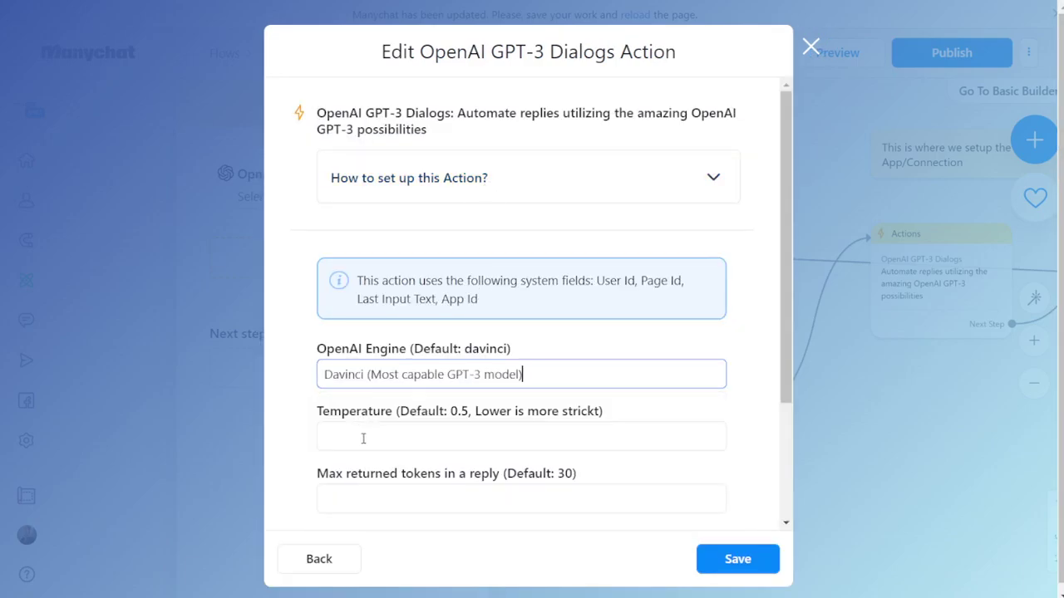
left_click(362, 437)
scroll(373, 375, "down", 2)
left_click(373, 372)
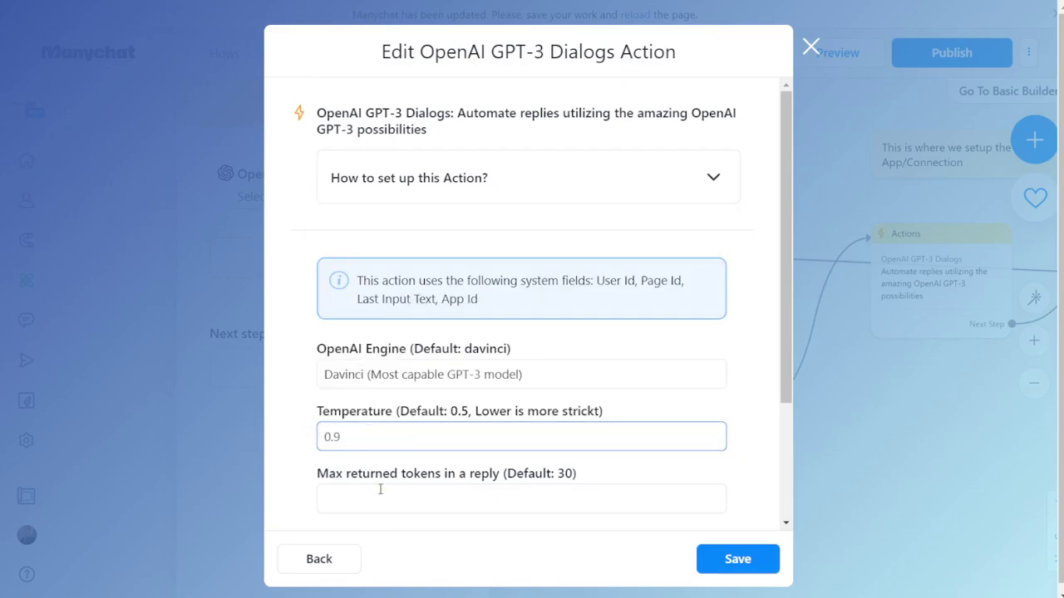
left_click(379, 490)
left_click(379, 364)
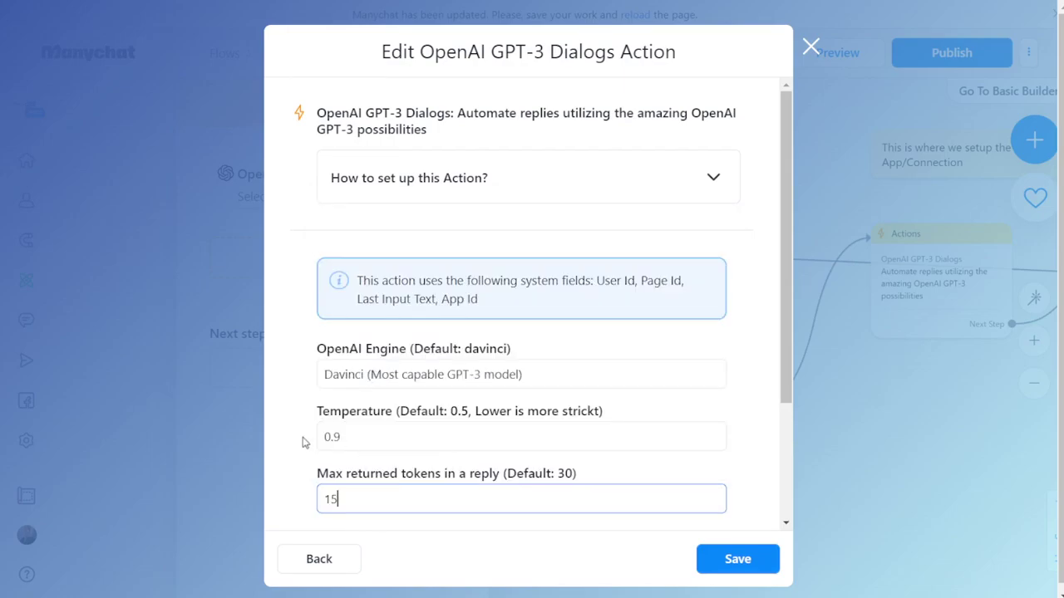
View the custom user fields available for mapping OpenAI's Reply, and close the action's settings without saving
scroll(283, 424, "down", 2)
left_click(587, 490)
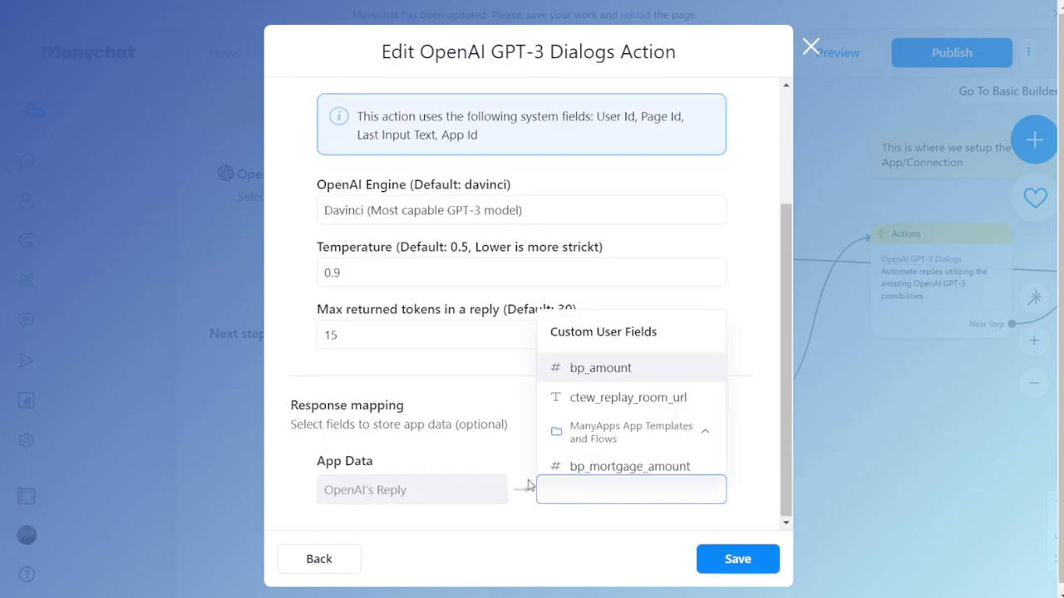
left_click(507, 437)
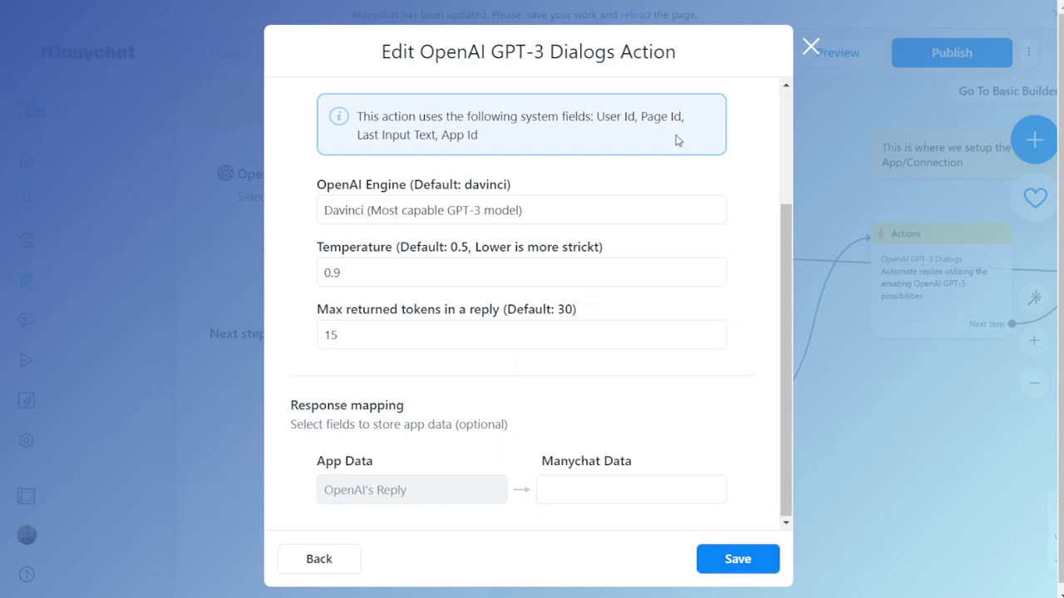
left_click(808, 45)
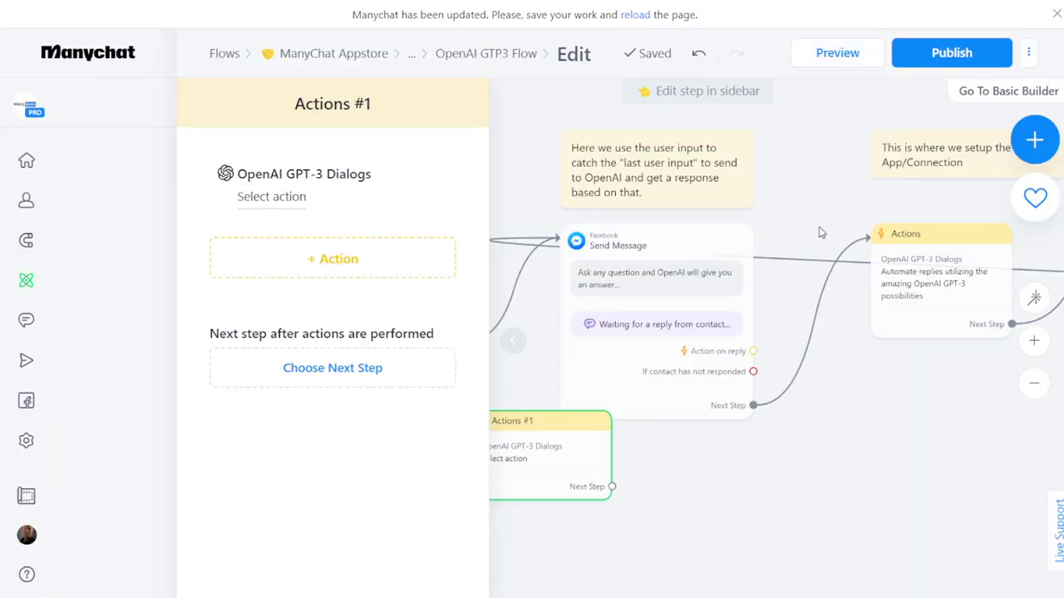
Delete the Actions #1 step from the flow and publish the flow
left_click(831, 403)
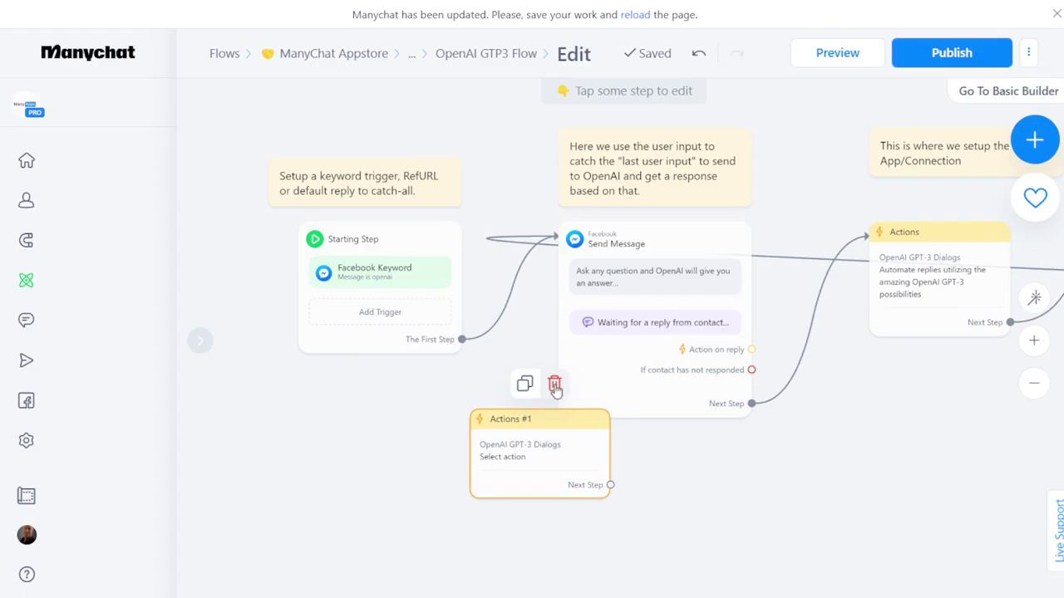
left_click(555, 388)
left_click(707, 111)
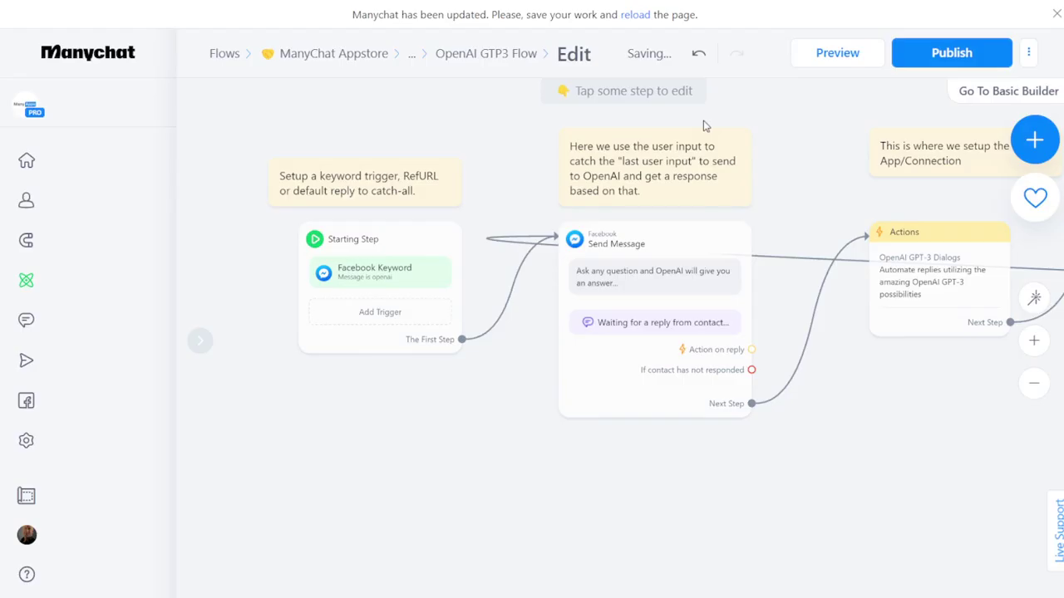
left_click(960, 63)
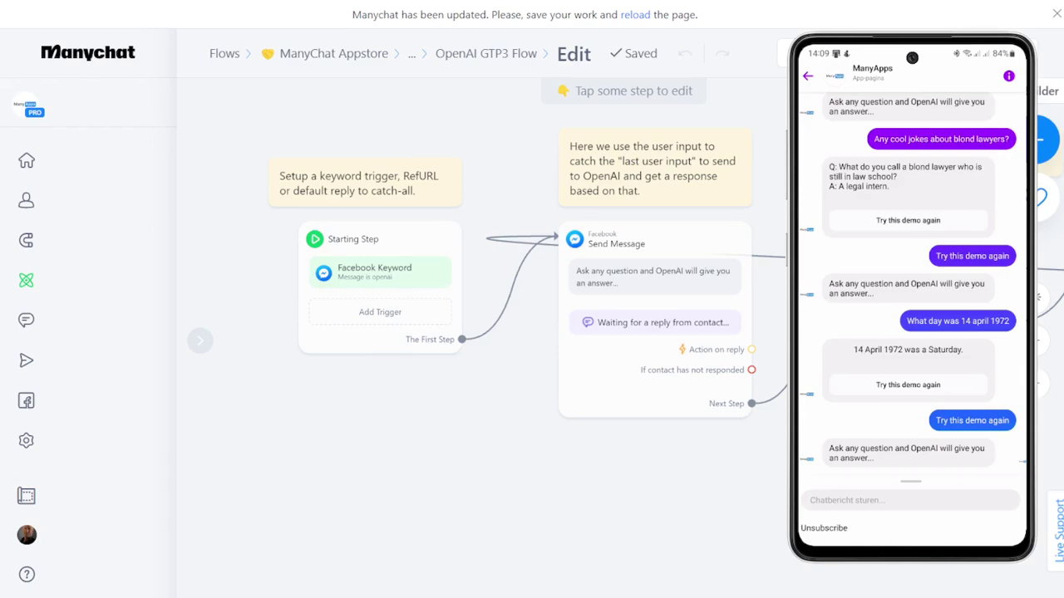
Write a question in the ManyApps phone chat asking what the Bible says about Judas
left_click(911, 499)
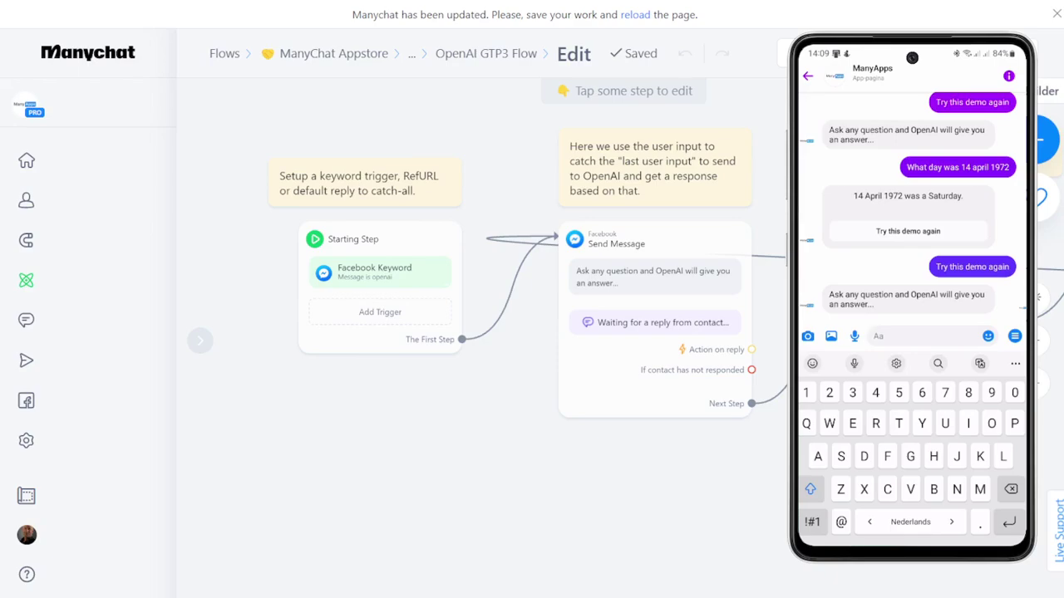
type("What")
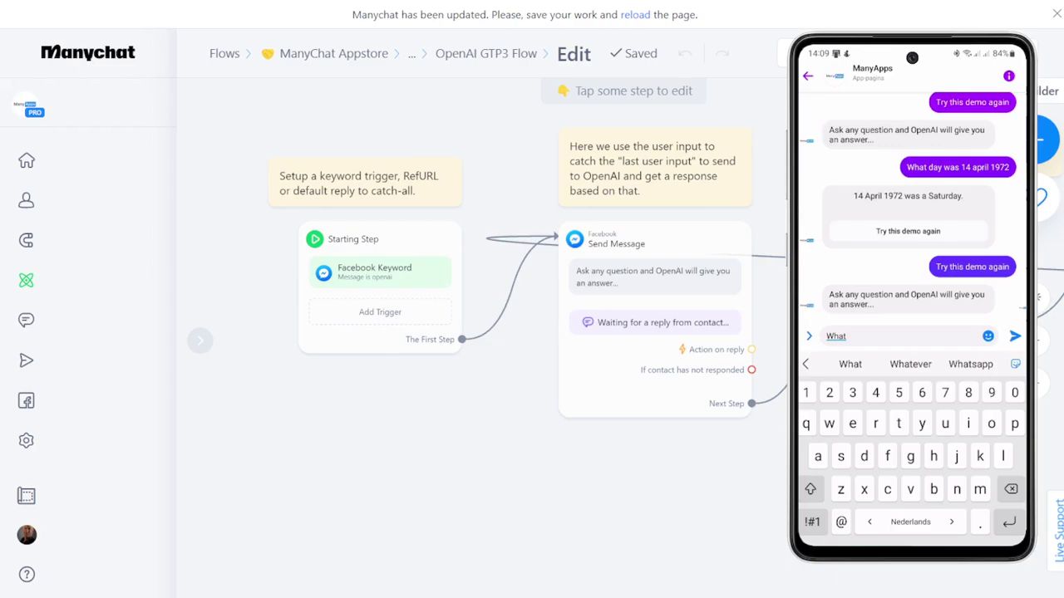
type(" does t")
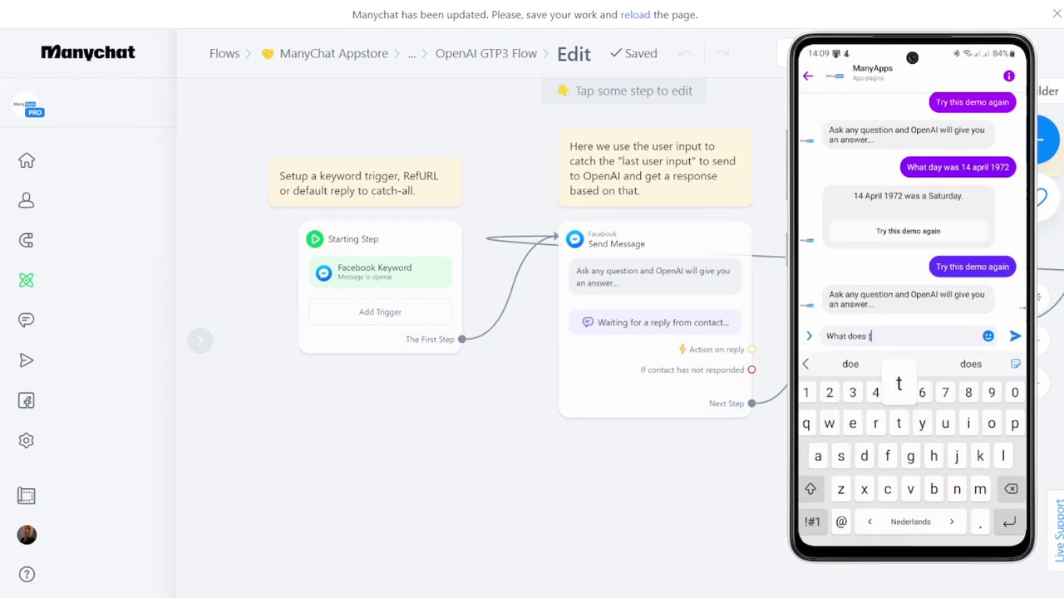
type("he bivld s")
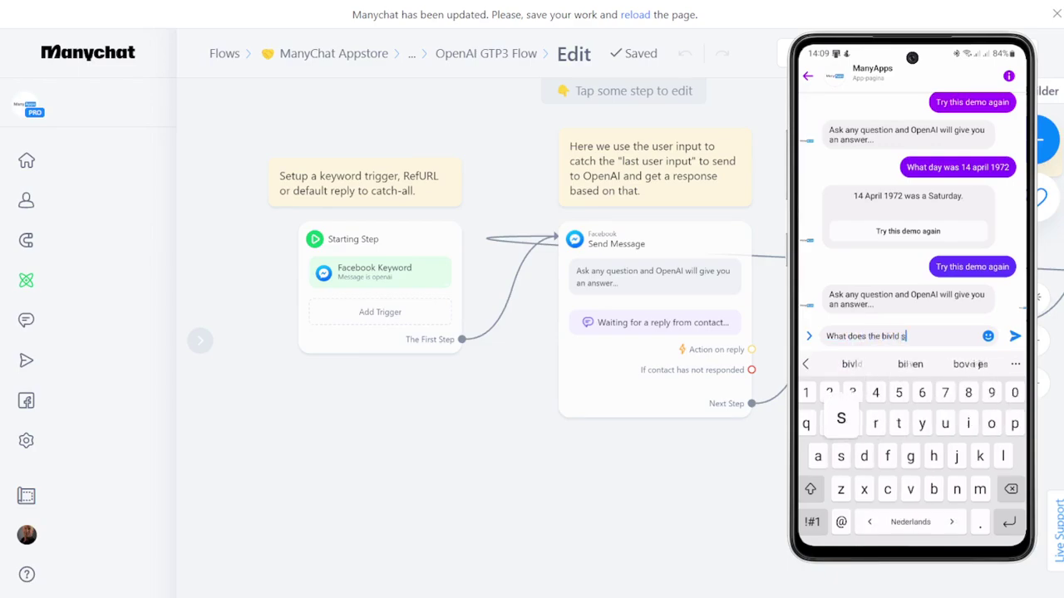
type("ay about ")
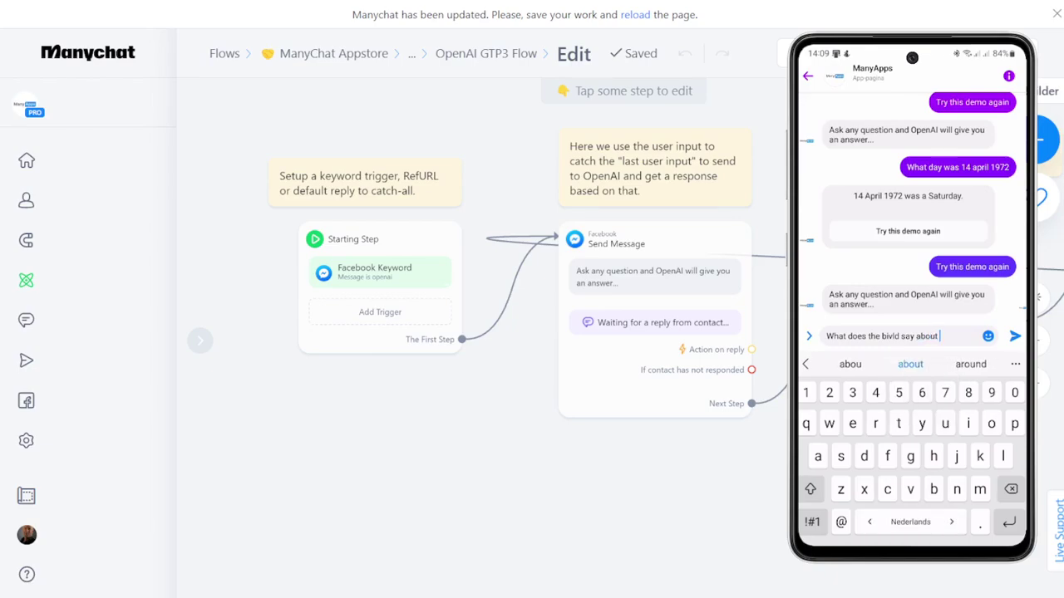
type("Judas")
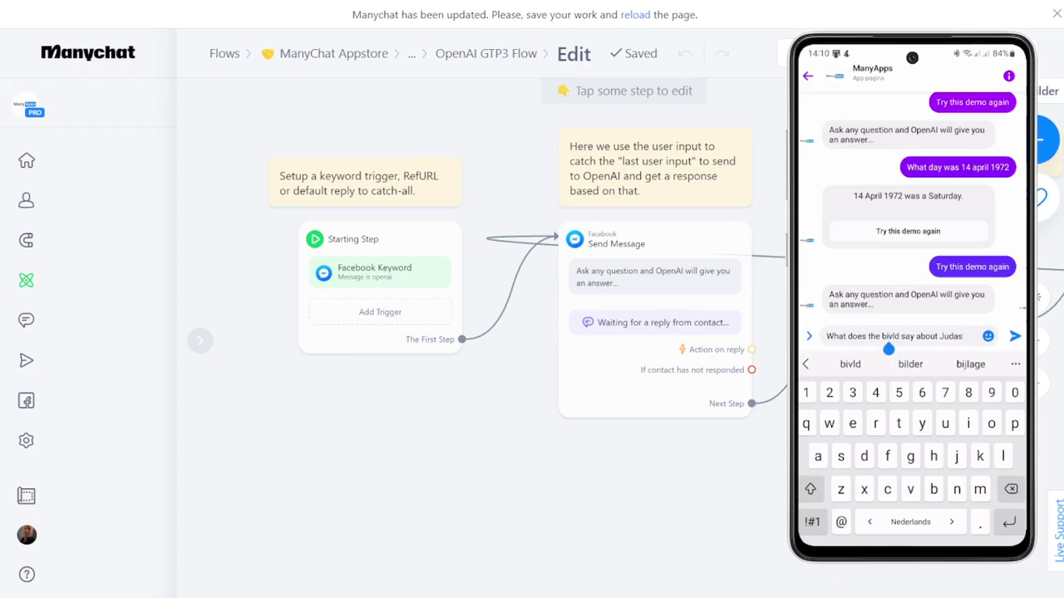
Correct the misspelled word to "bible", end the Judas question with a question mark and send it
key("BackSpace")
key("BackSpace")
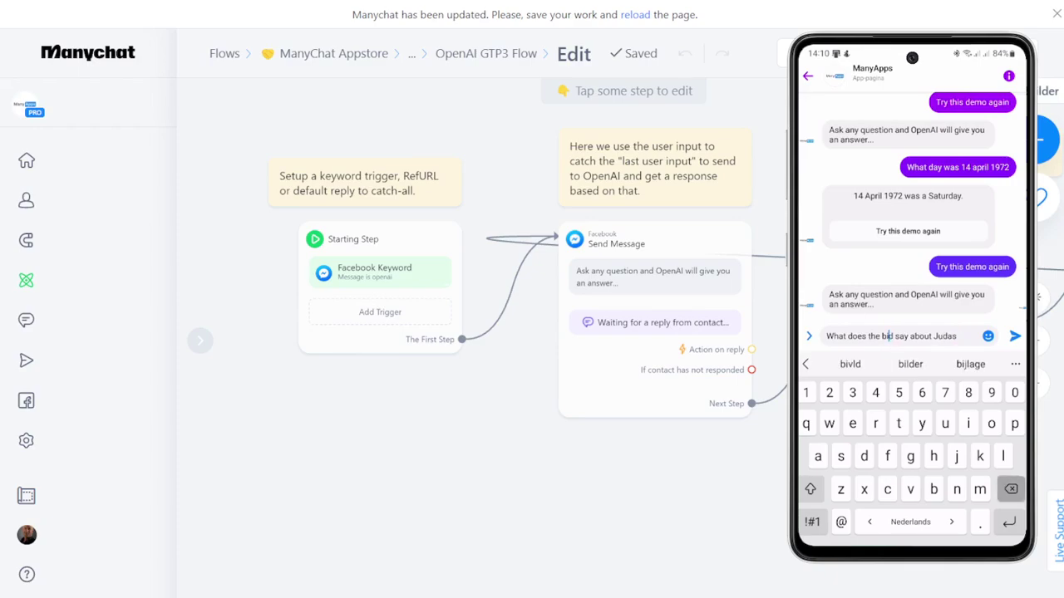
key("BackSpace")
key("BackSpace")
key("BackSpace")
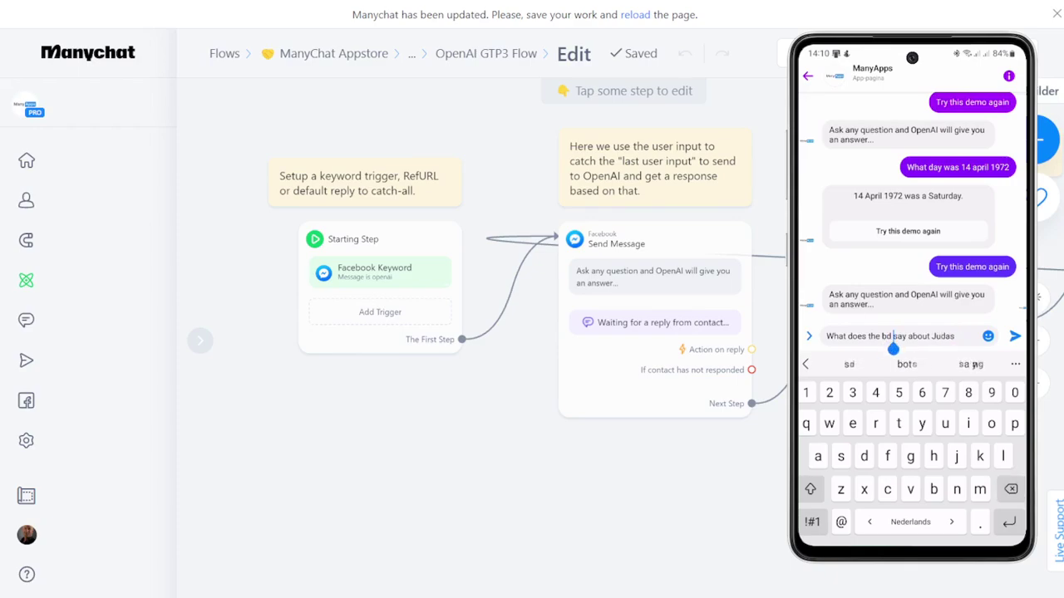
type("ible")
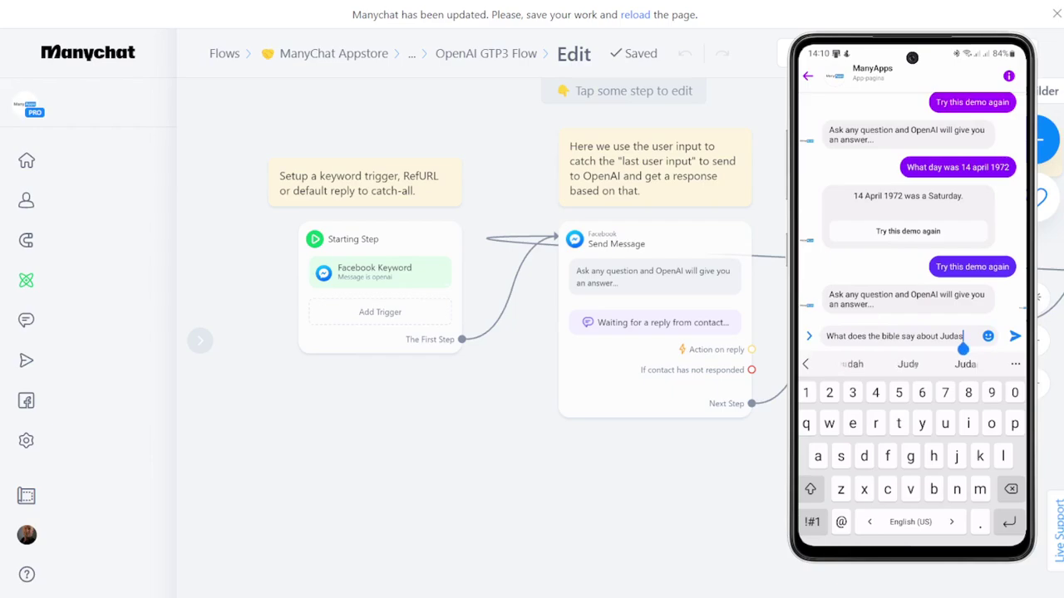
type(" ?")
key("Return")
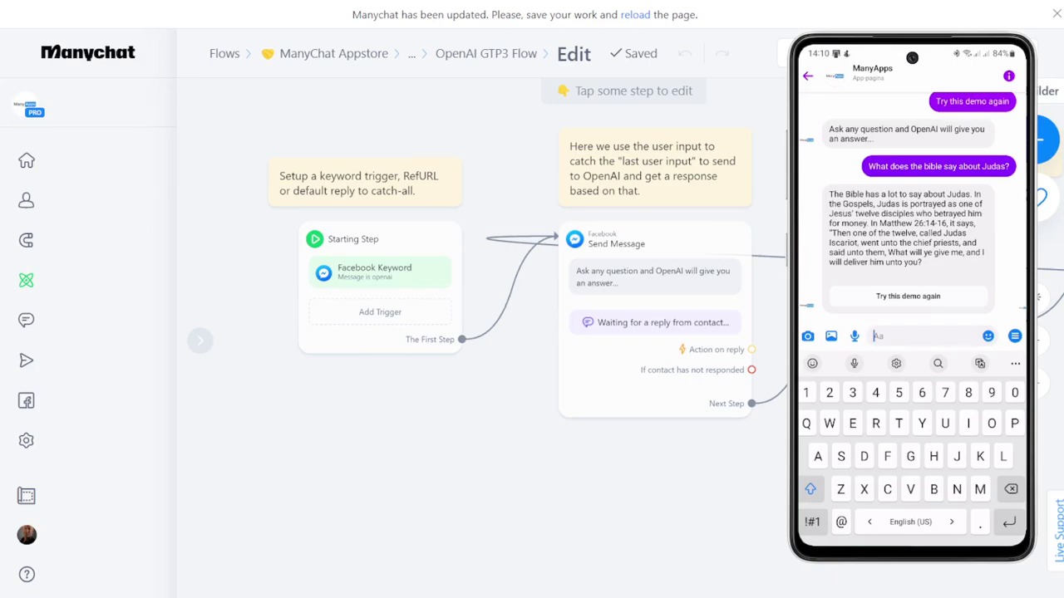
Try the demo again in the chat and write a question asking for the sunniest country in Europe
left_click(908, 296)
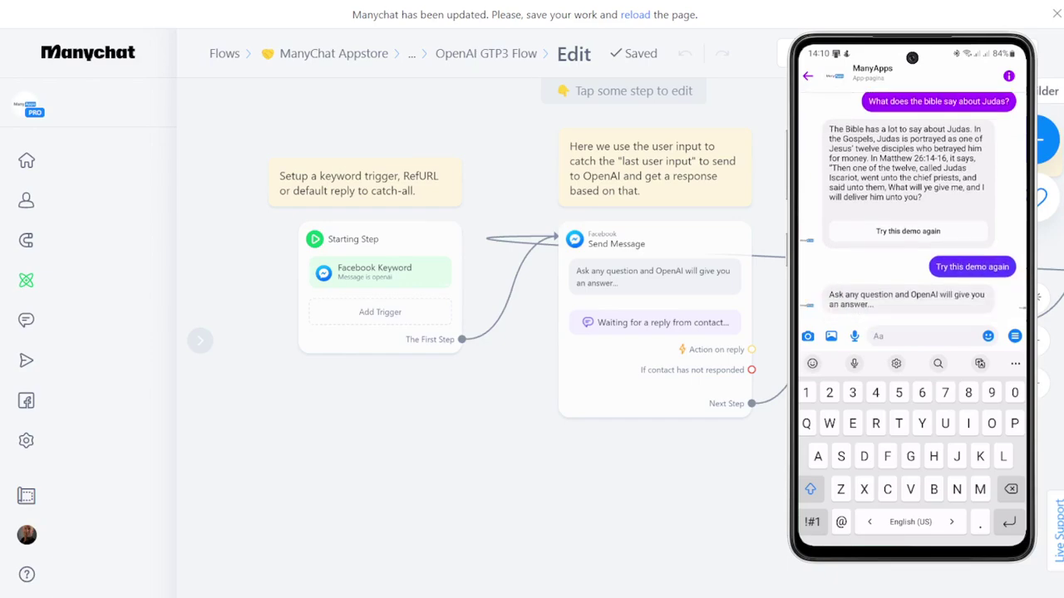
type("What")
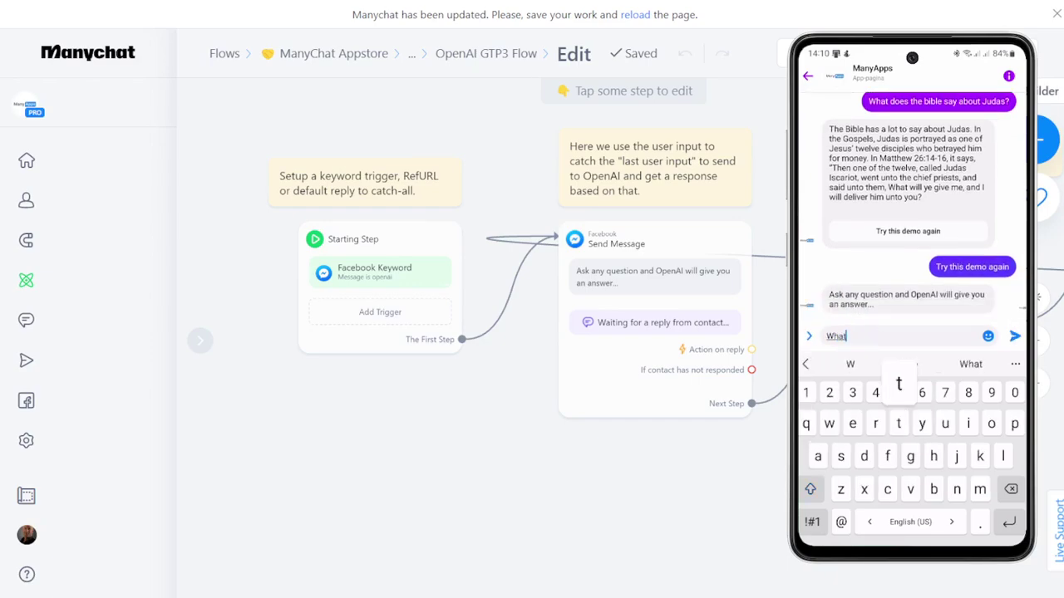
type(" os the")
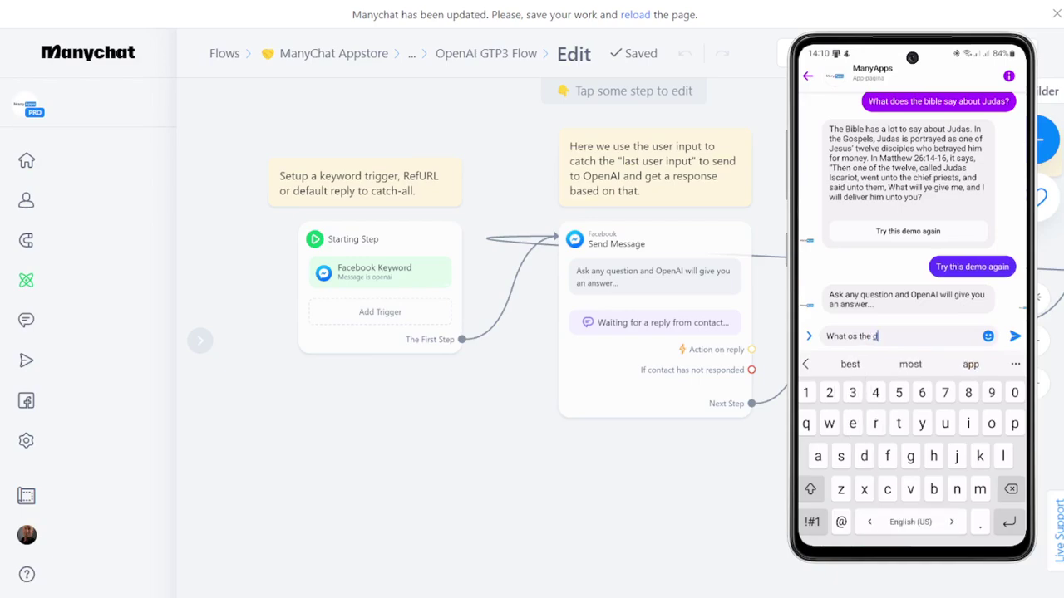
type(" su")
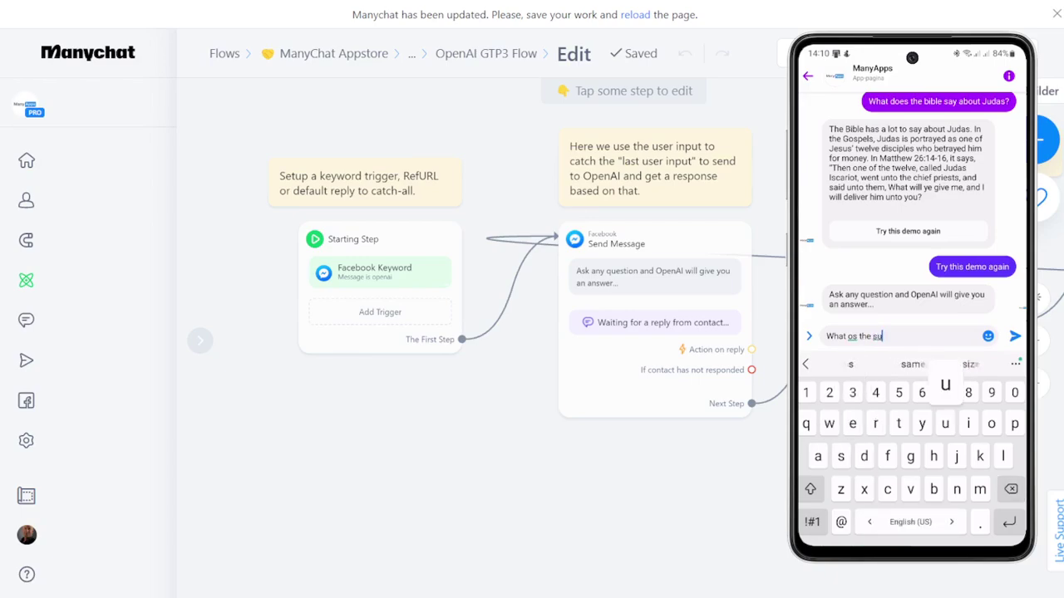
type("nnisest ")
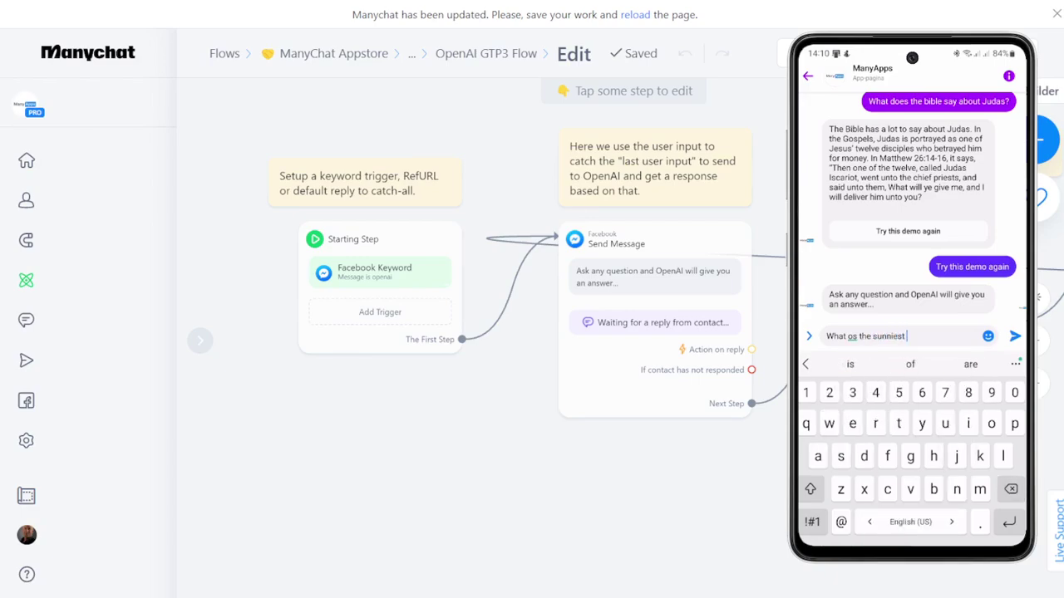
type("country")
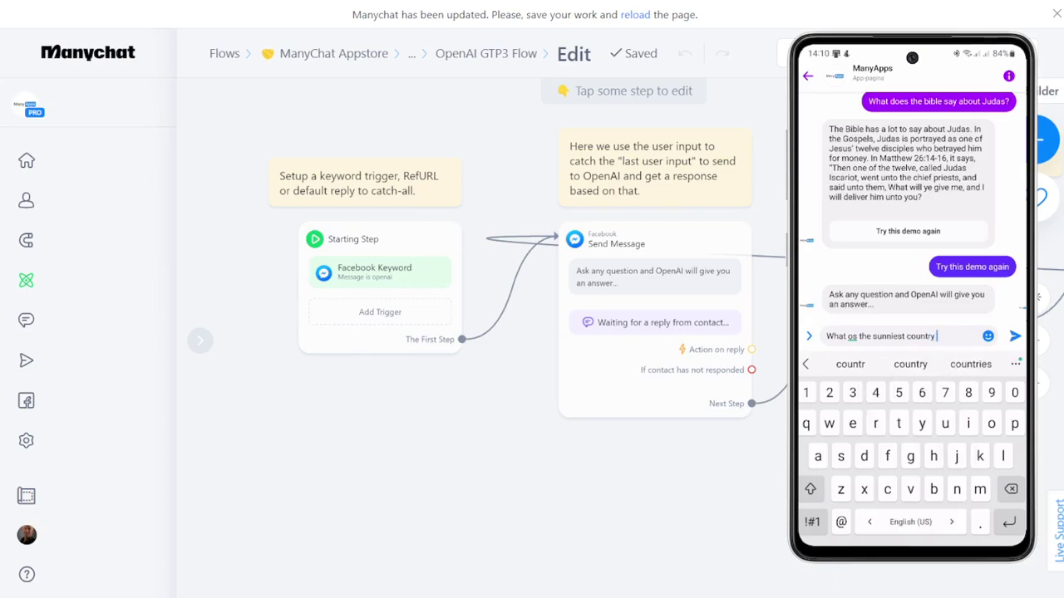
type(" in europe")
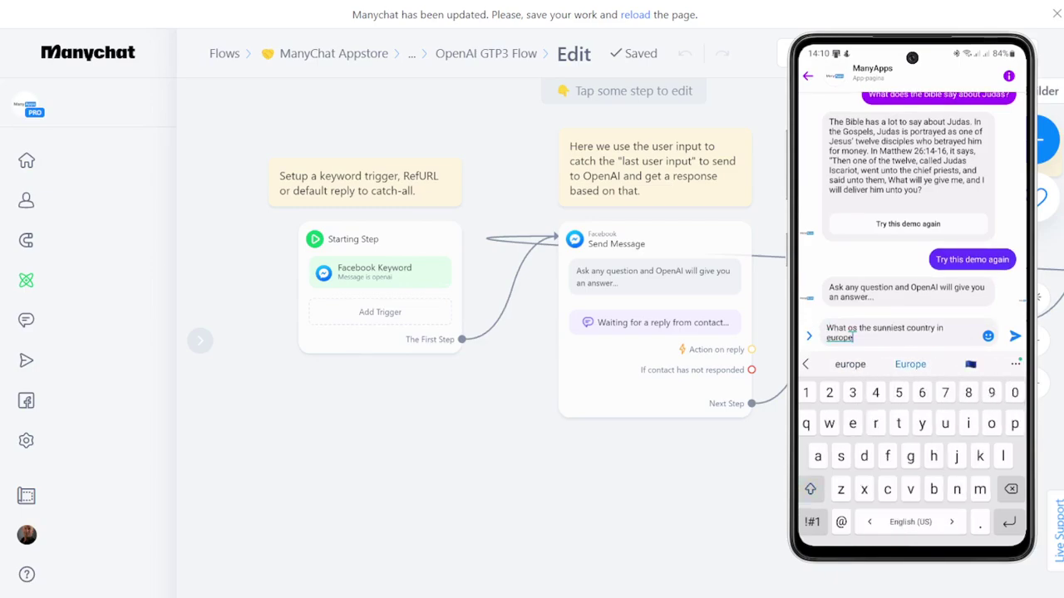
Correct the drafted question to "What is the sunniest country in Europe ?" and send it
left_click(910, 364)
left_click(852, 328)
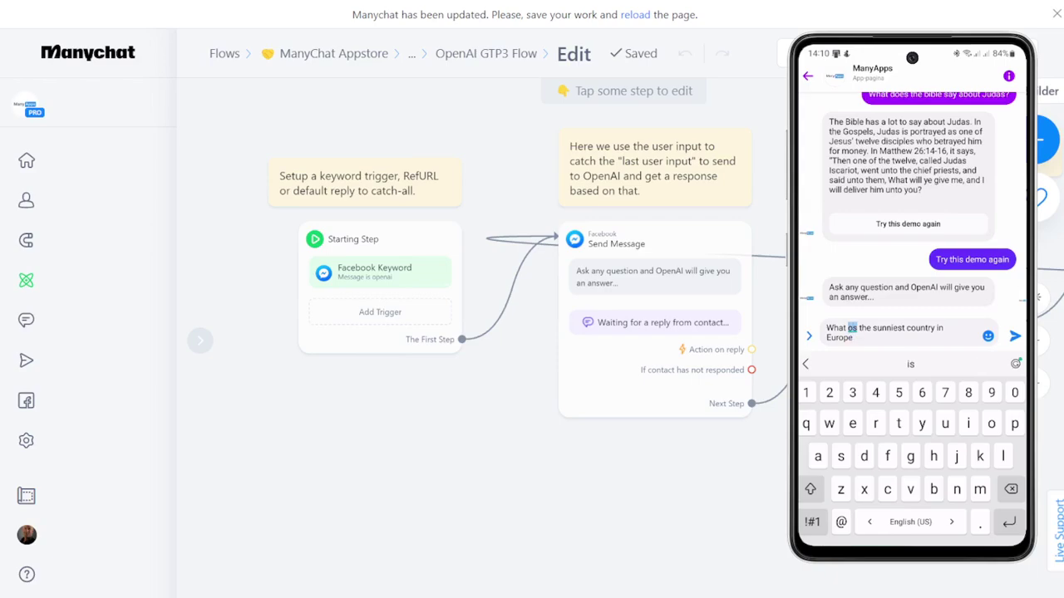
left_click(910, 364)
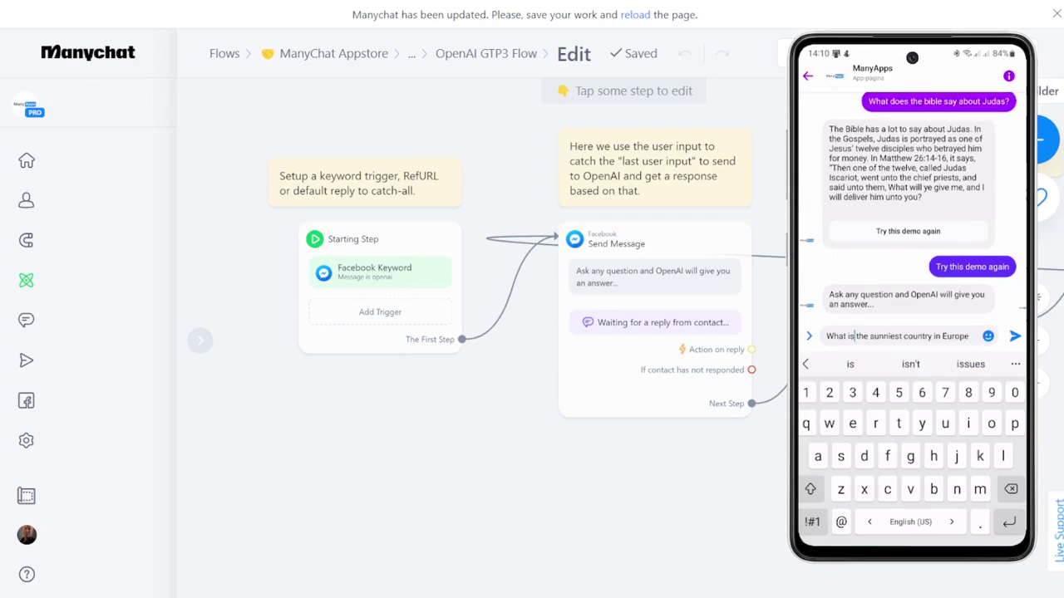
left_click(966, 336)
left_click(909, 522)
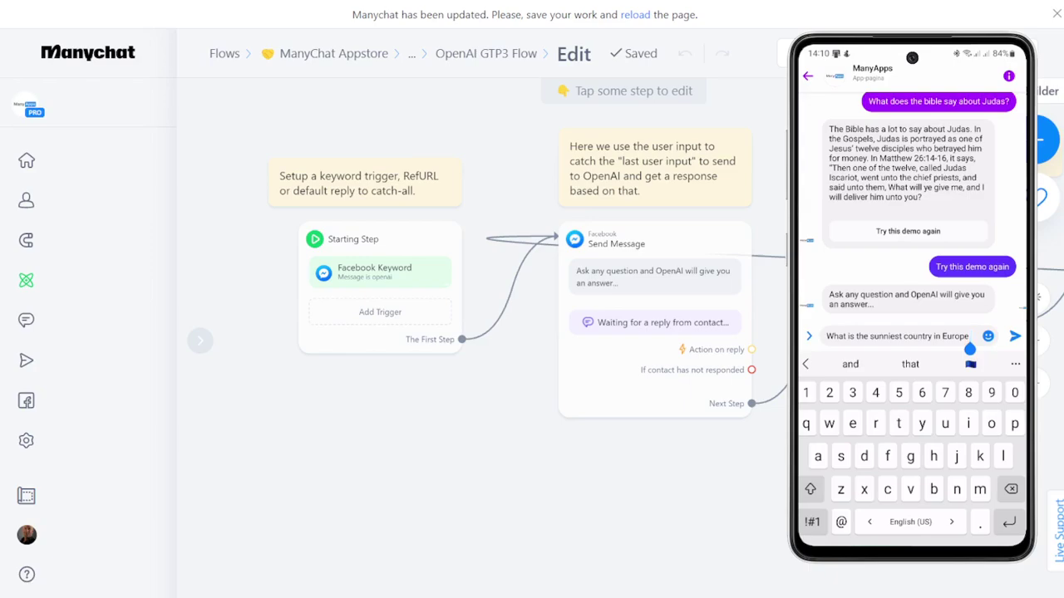
left_click(812, 522)
left_click(980, 489)
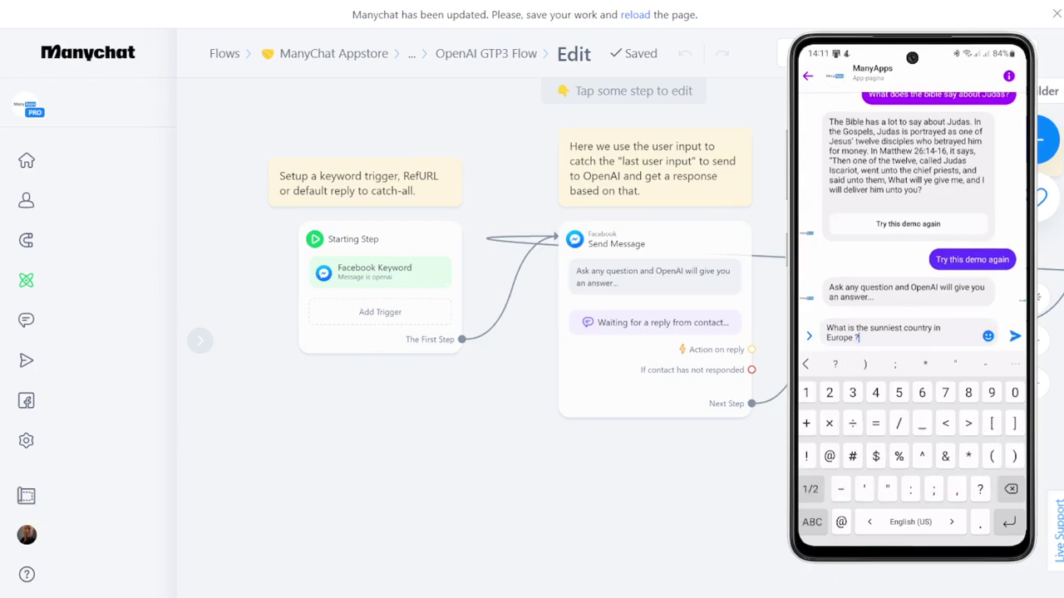
left_click(1015, 336)
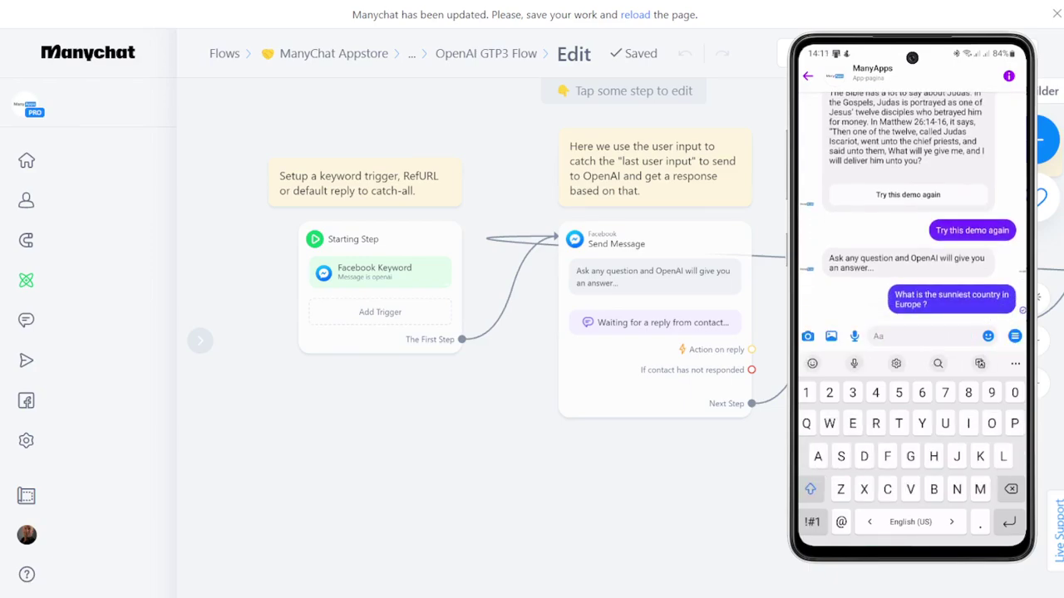